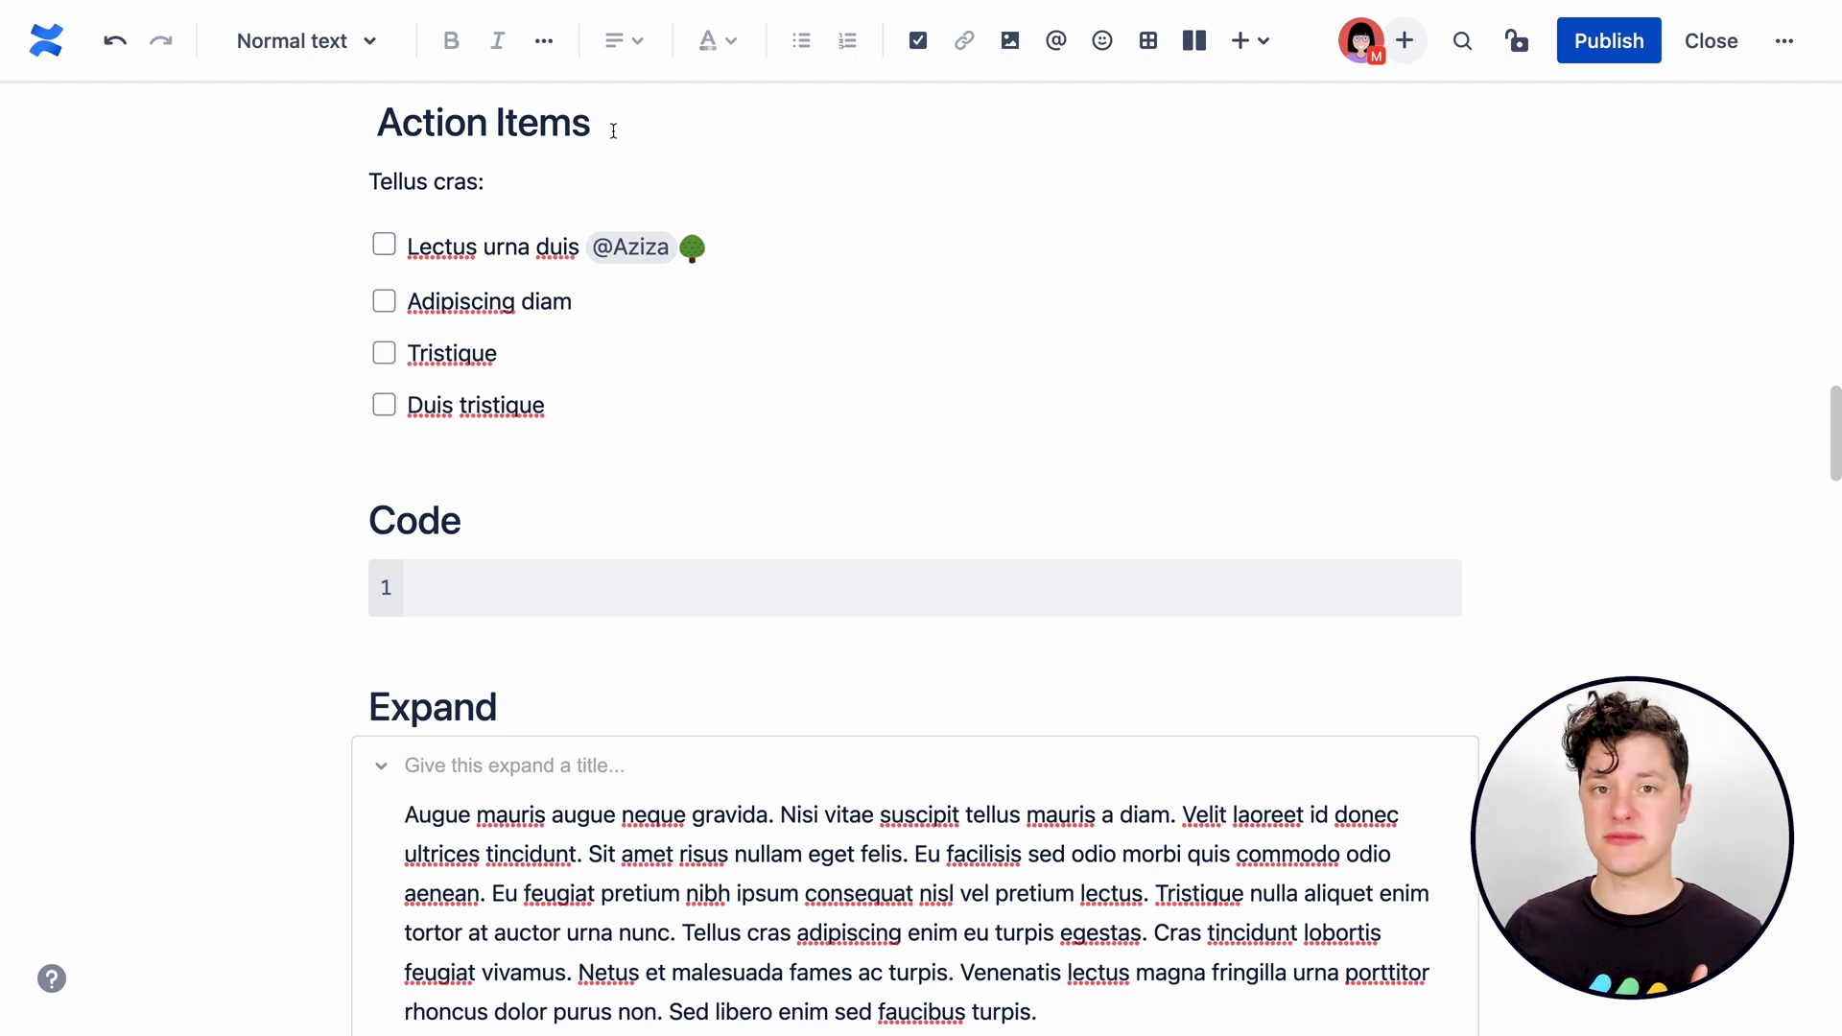
Below the last action item, add 'Adipiscing diam' with a teammate @-mention and a grinning-face emoji.
{"action": "left_click", "coordinate": [625, 129]}
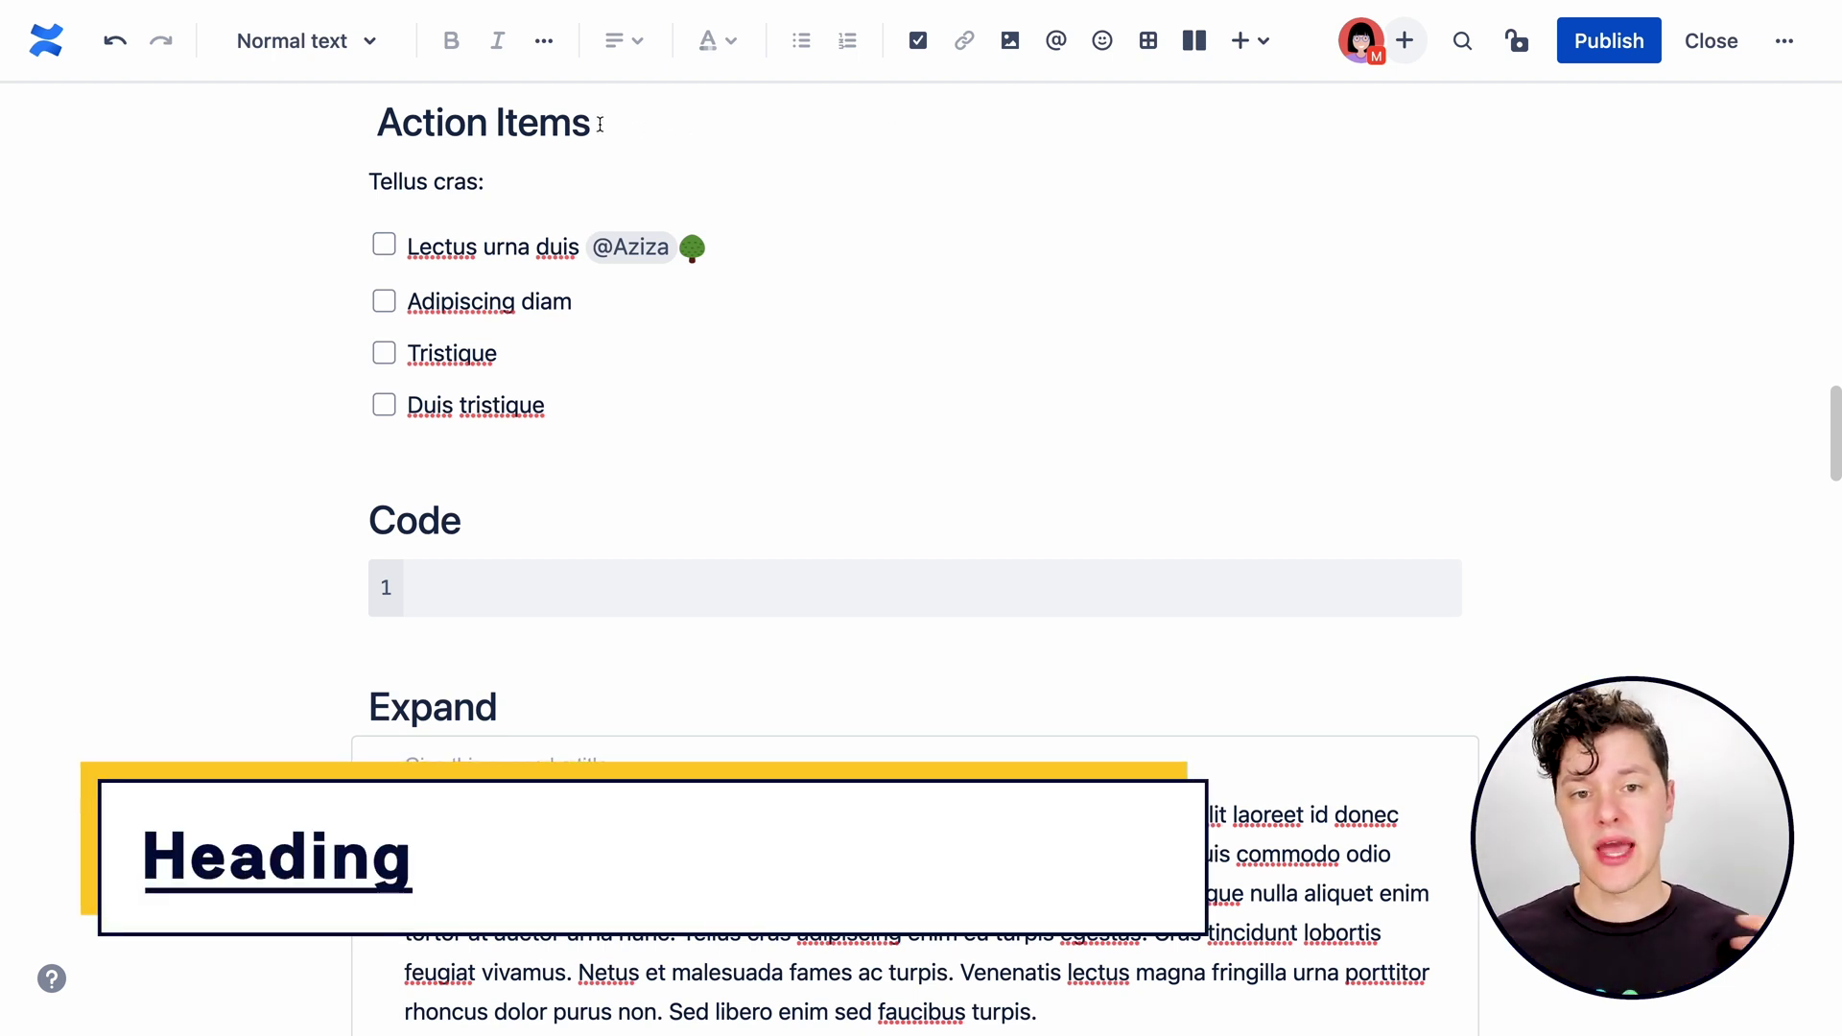
{"action": "left_click", "coordinate": [495, 512]}
{"action": "left_click", "coordinate": [506, 708]}
{"action": "left_click", "coordinate": [581, 409]}
{"action": "key", "text": "Return"}
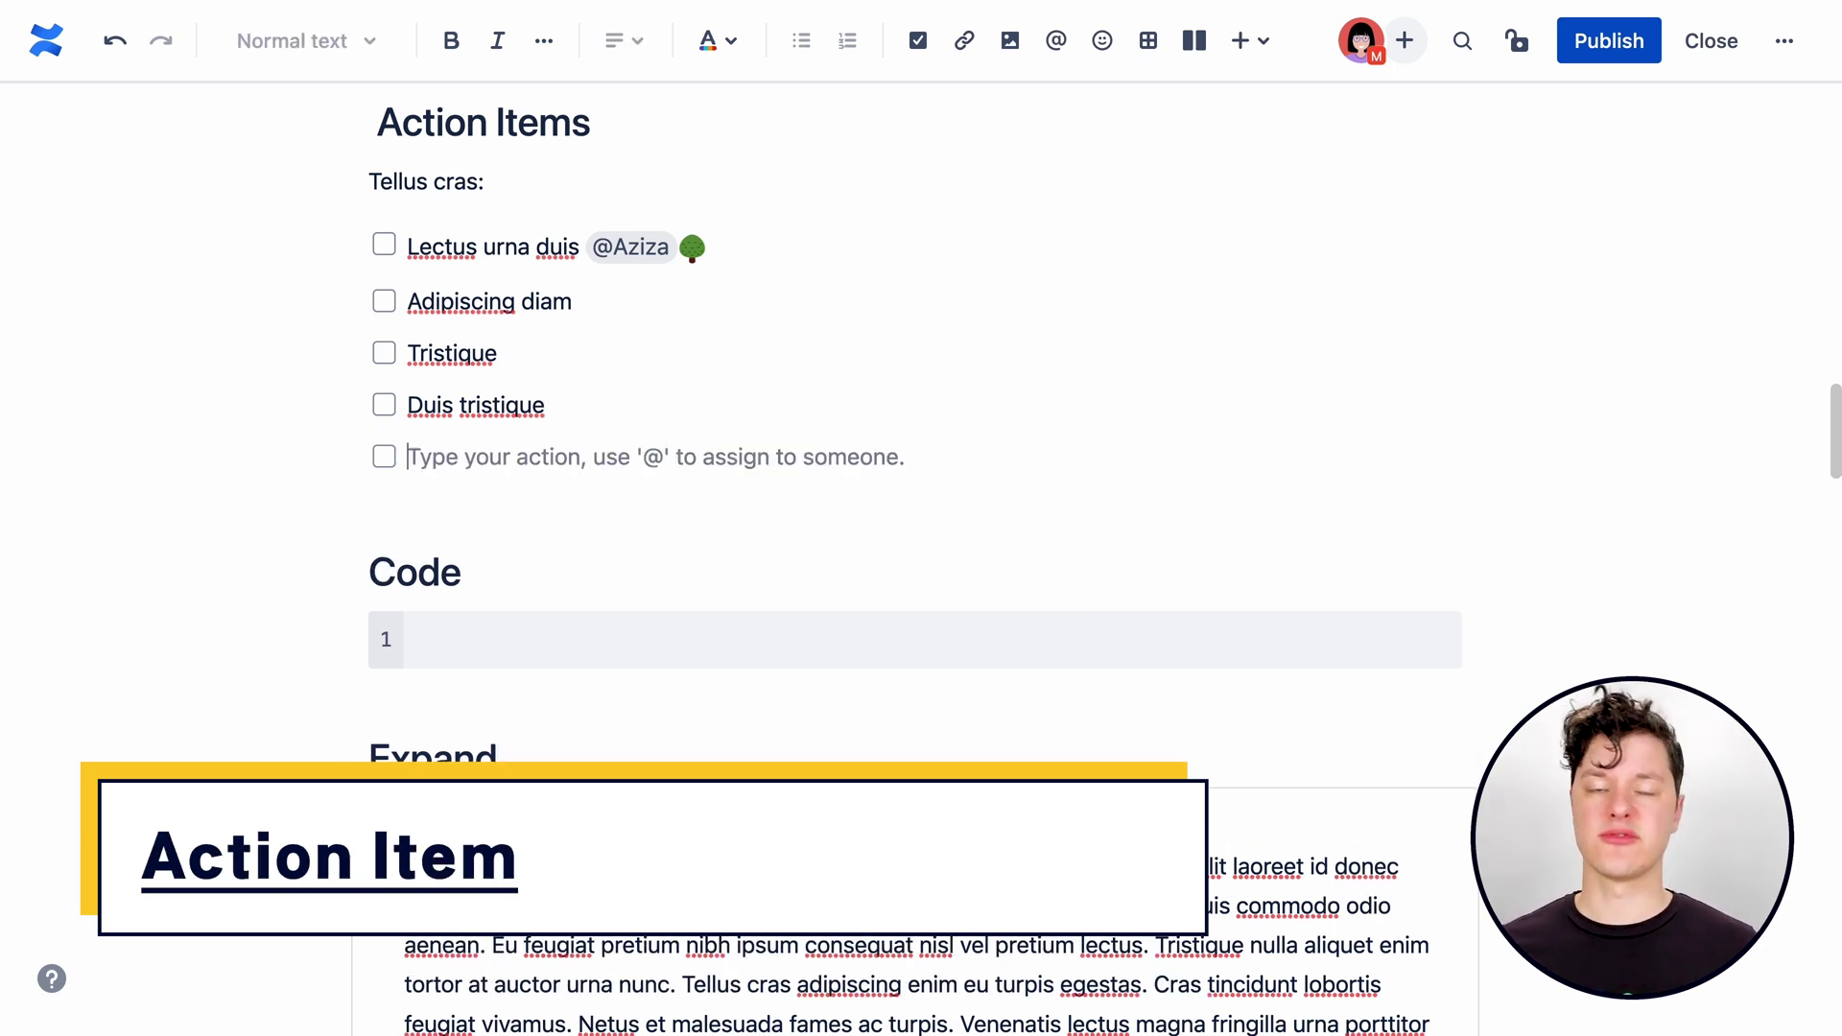
{"action": "type", "text": "Adipiscing diam @magg"}
{"action": "left_click", "coordinate": [711, 523]}
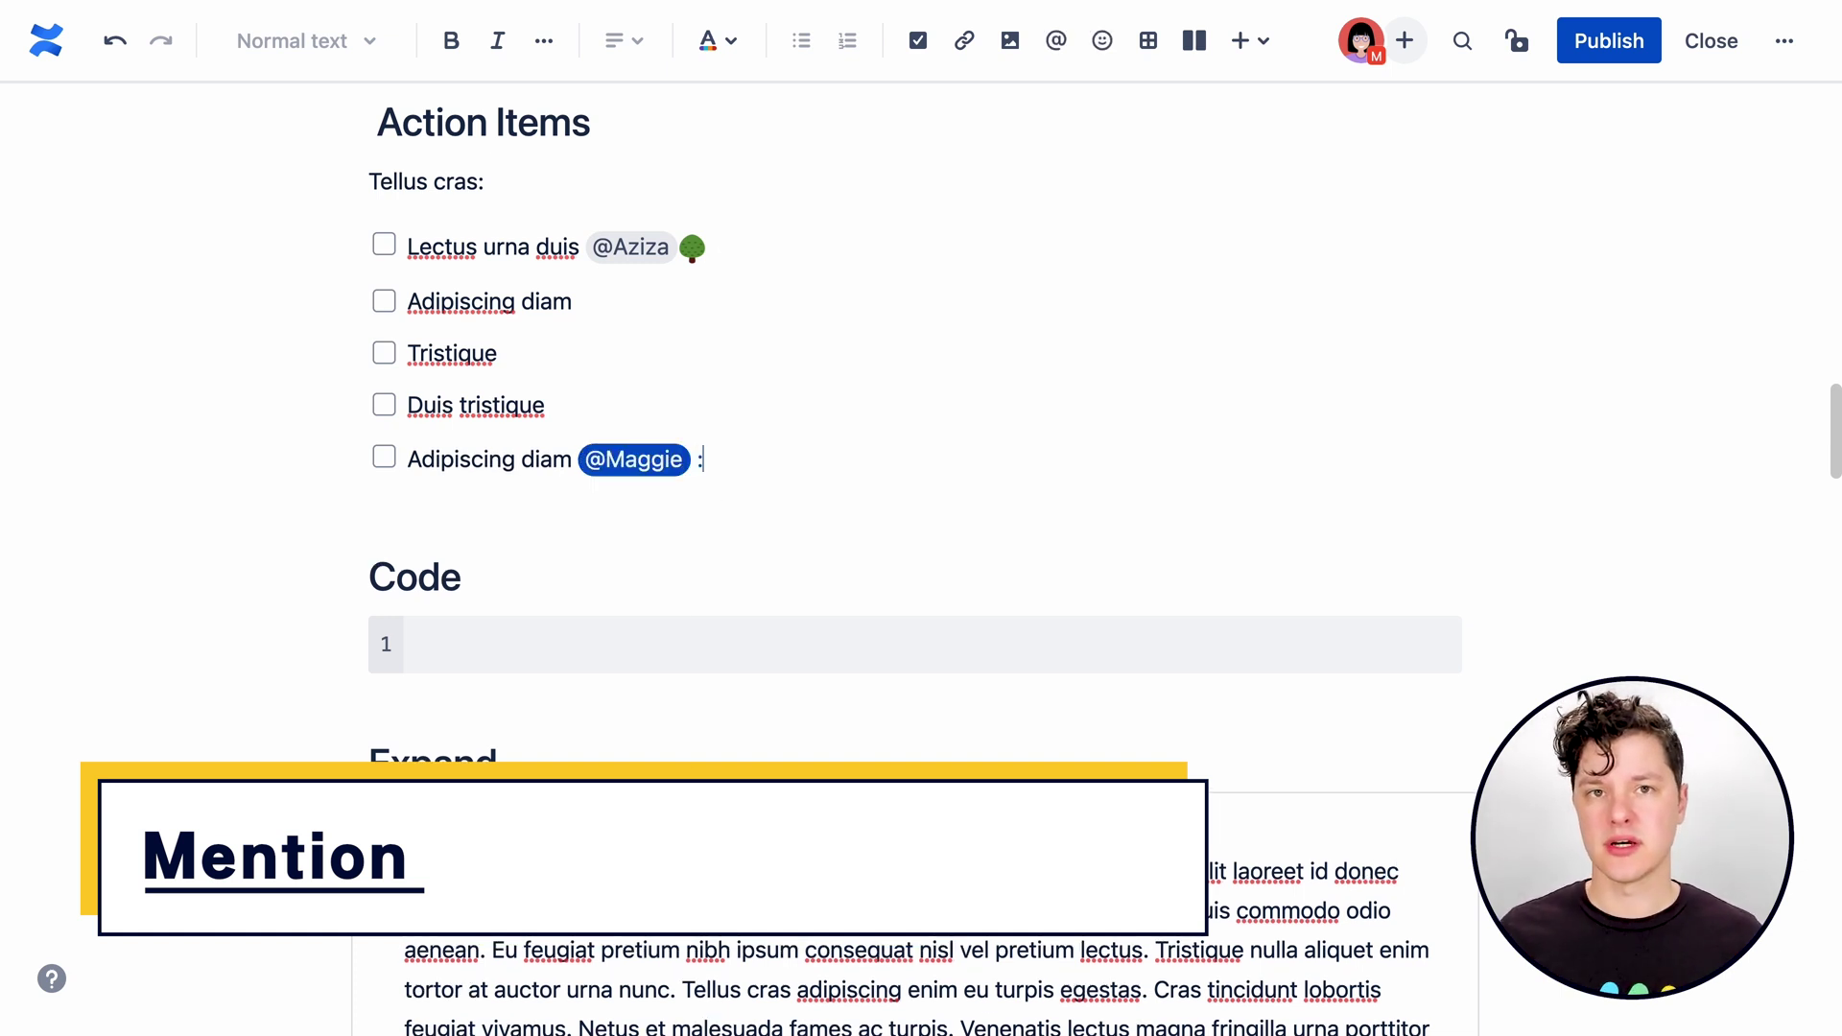
{"action": "type", "text": ":"}
{"action": "scroll", "coordinate": [782, 576], "scroll_direction": "down", "scroll_amount": 3}
{"action": "left_click", "coordinate": [834, 573]}
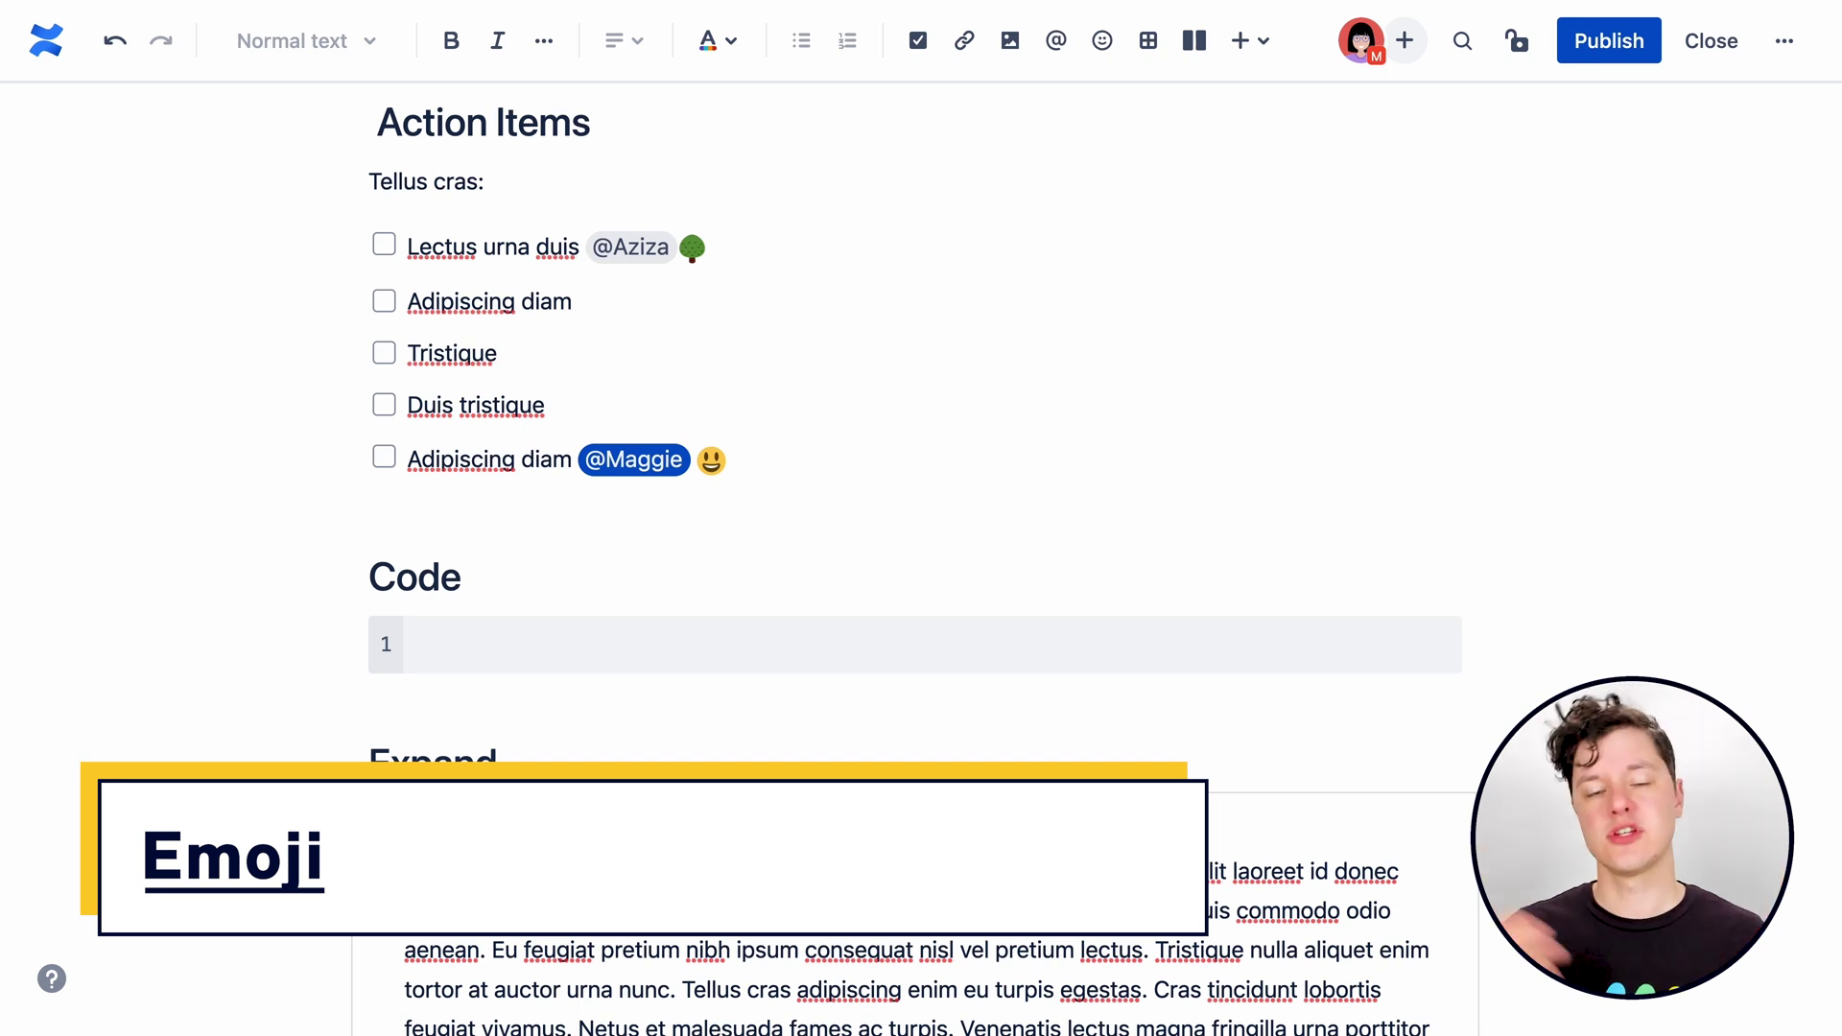
Paste the five-line Java Hello World program into the Code block and set its language to Java.
{"action": "scroll", "coordinate": [515, 209], "scroll_direction": "down", "scroll_amount": 5}
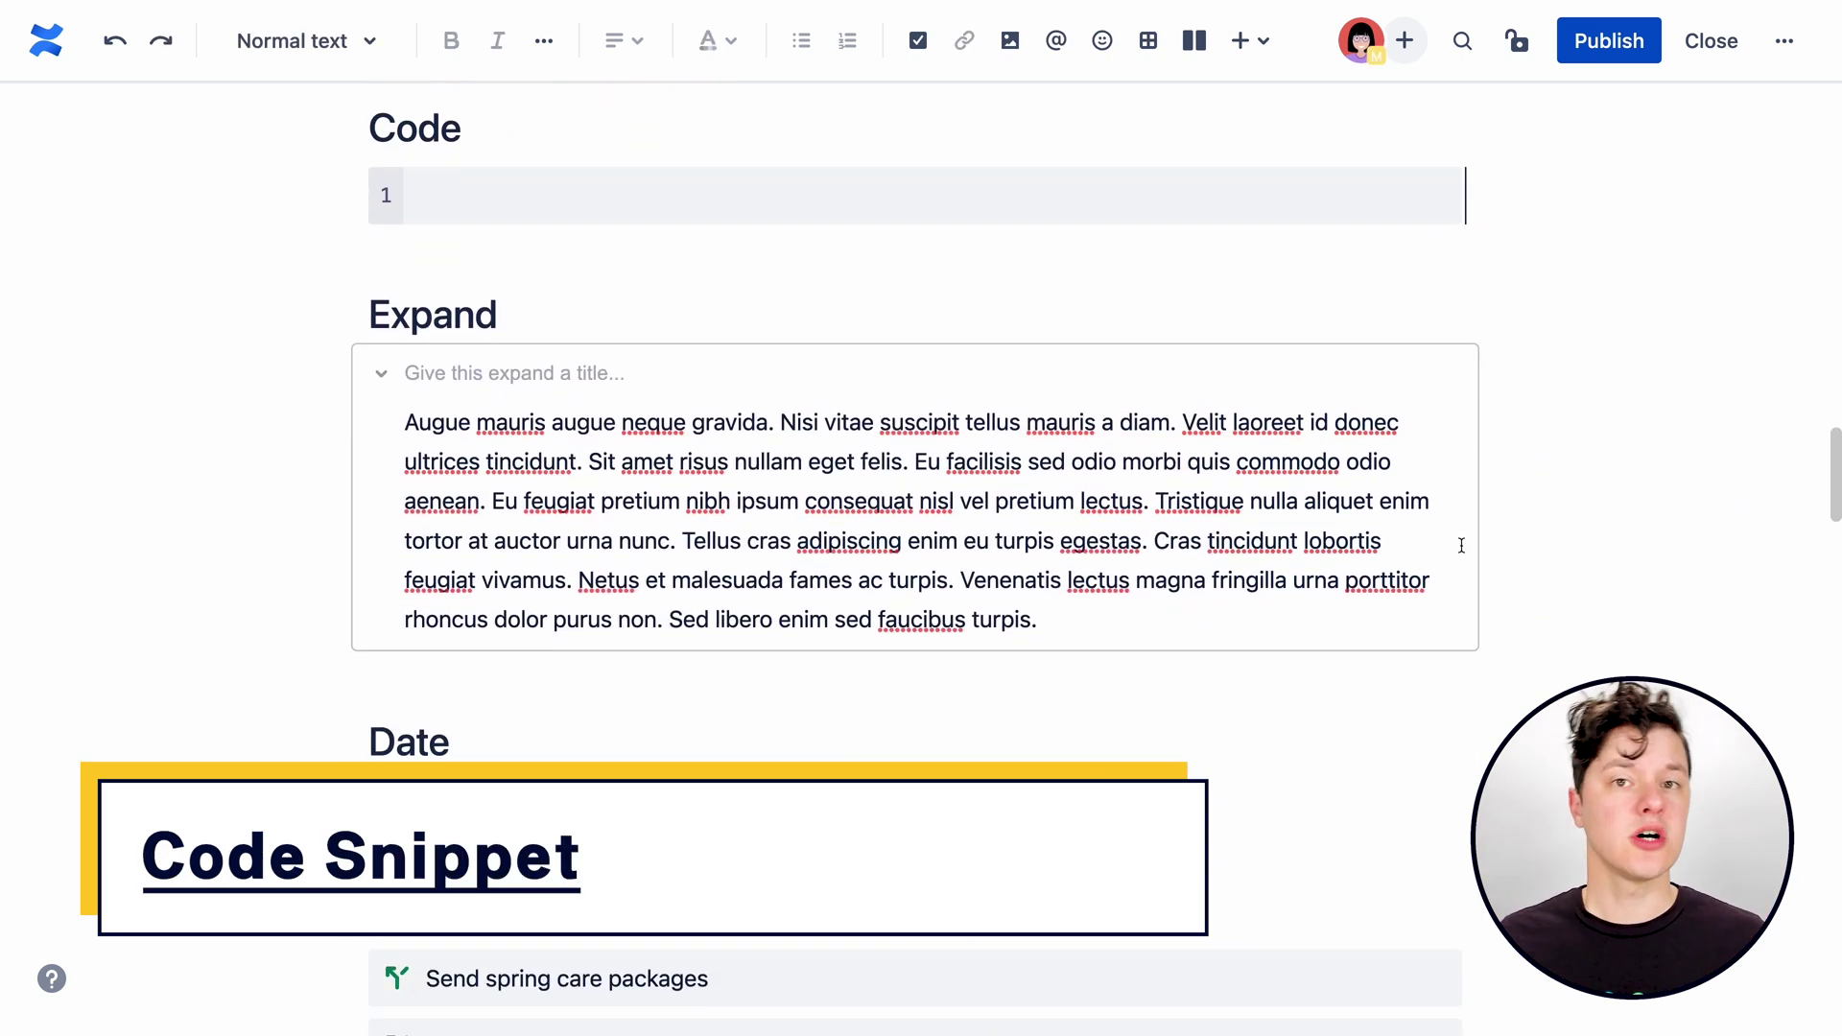
{"action": "left_click", "coordinate": [514, 210]}
{"action": "type", "text": "public class Main {  public static void main(String[] args) {     System.out.println(\"Hello, World!\");   } }"}
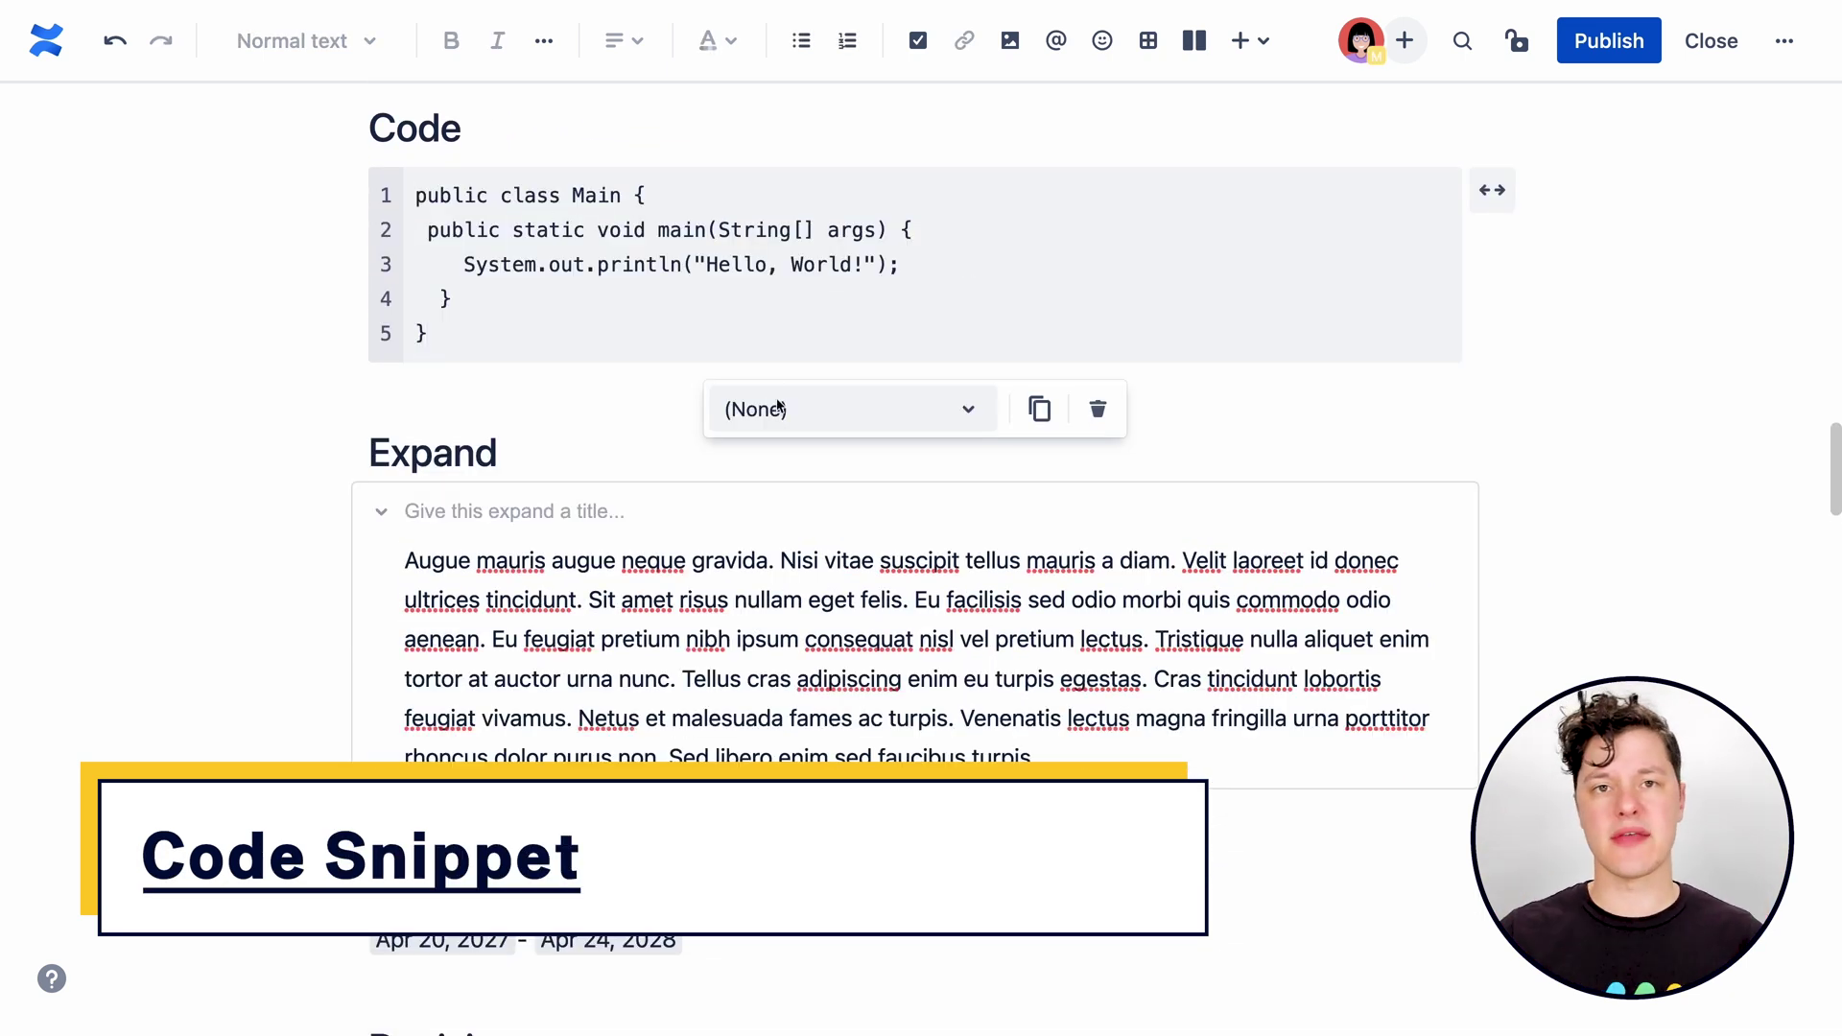
{"action": "left_click", "coordinate": [778, 410]}
{"action": "type", "text": "java"}
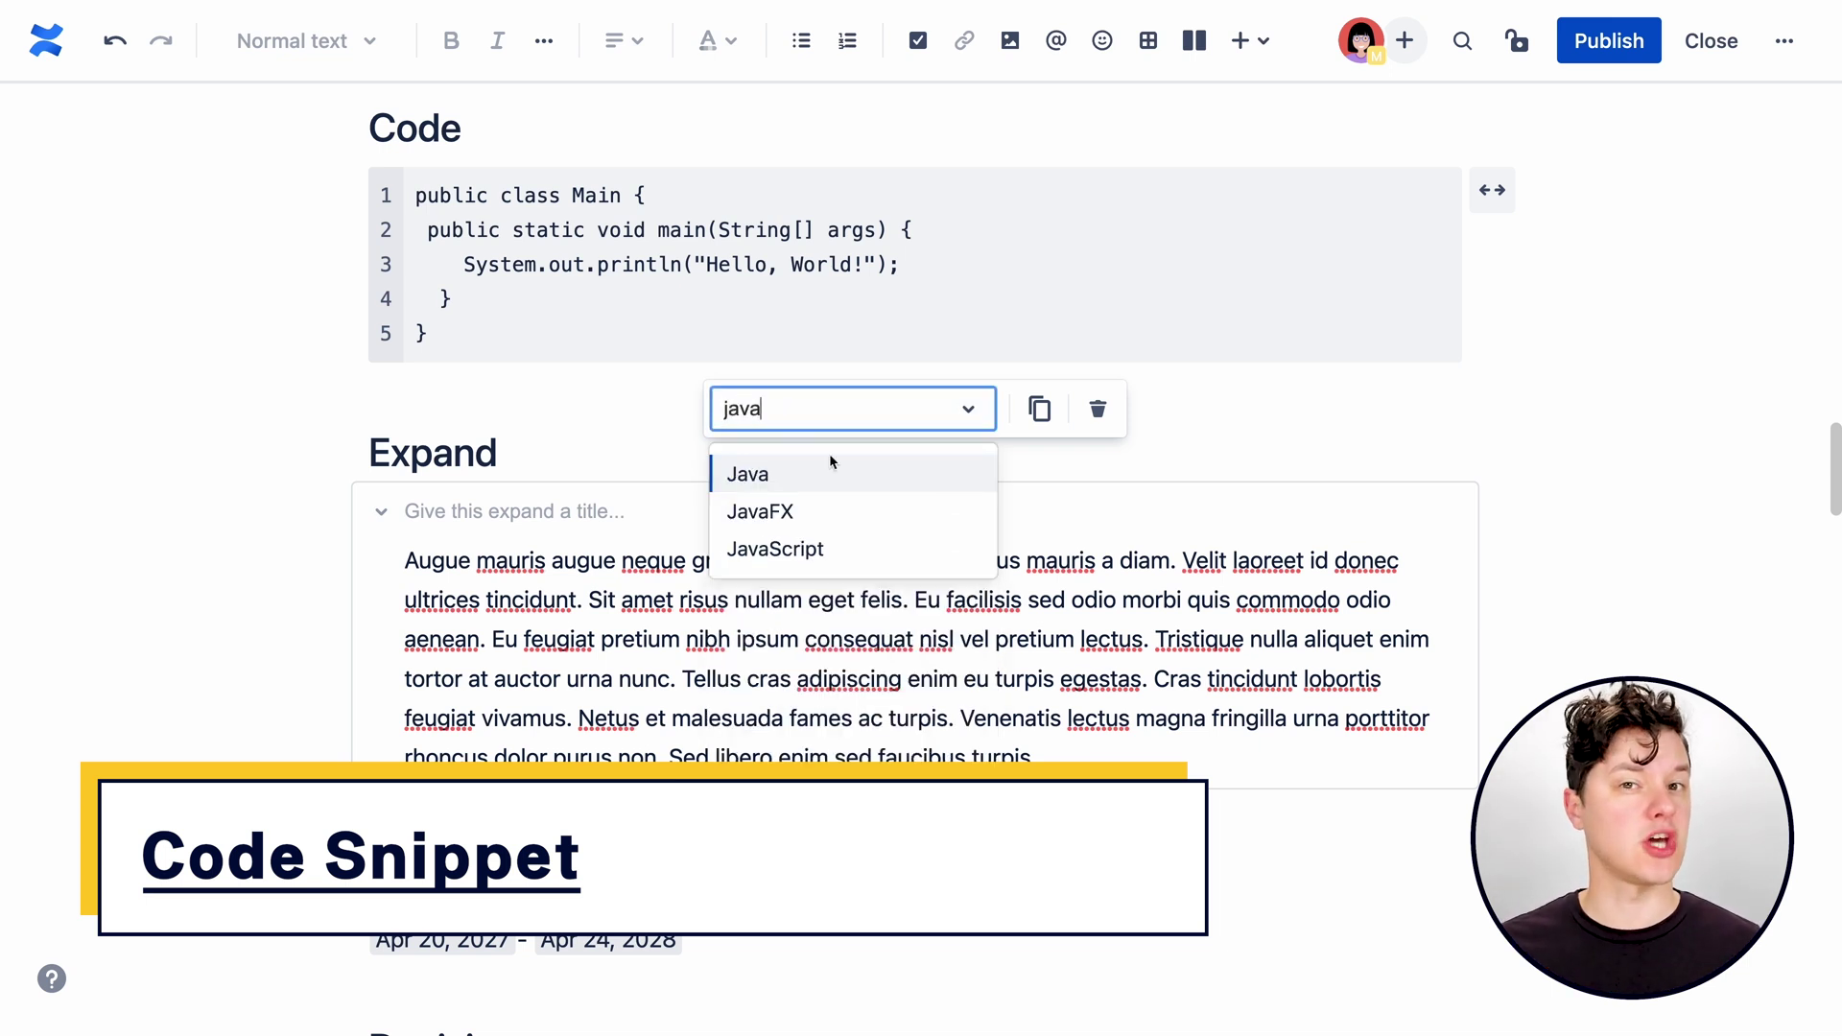
{"action": "left_click", "coordinate": [834, 471]}
{"action": "left_click", "coordinate": [1316, 404]}
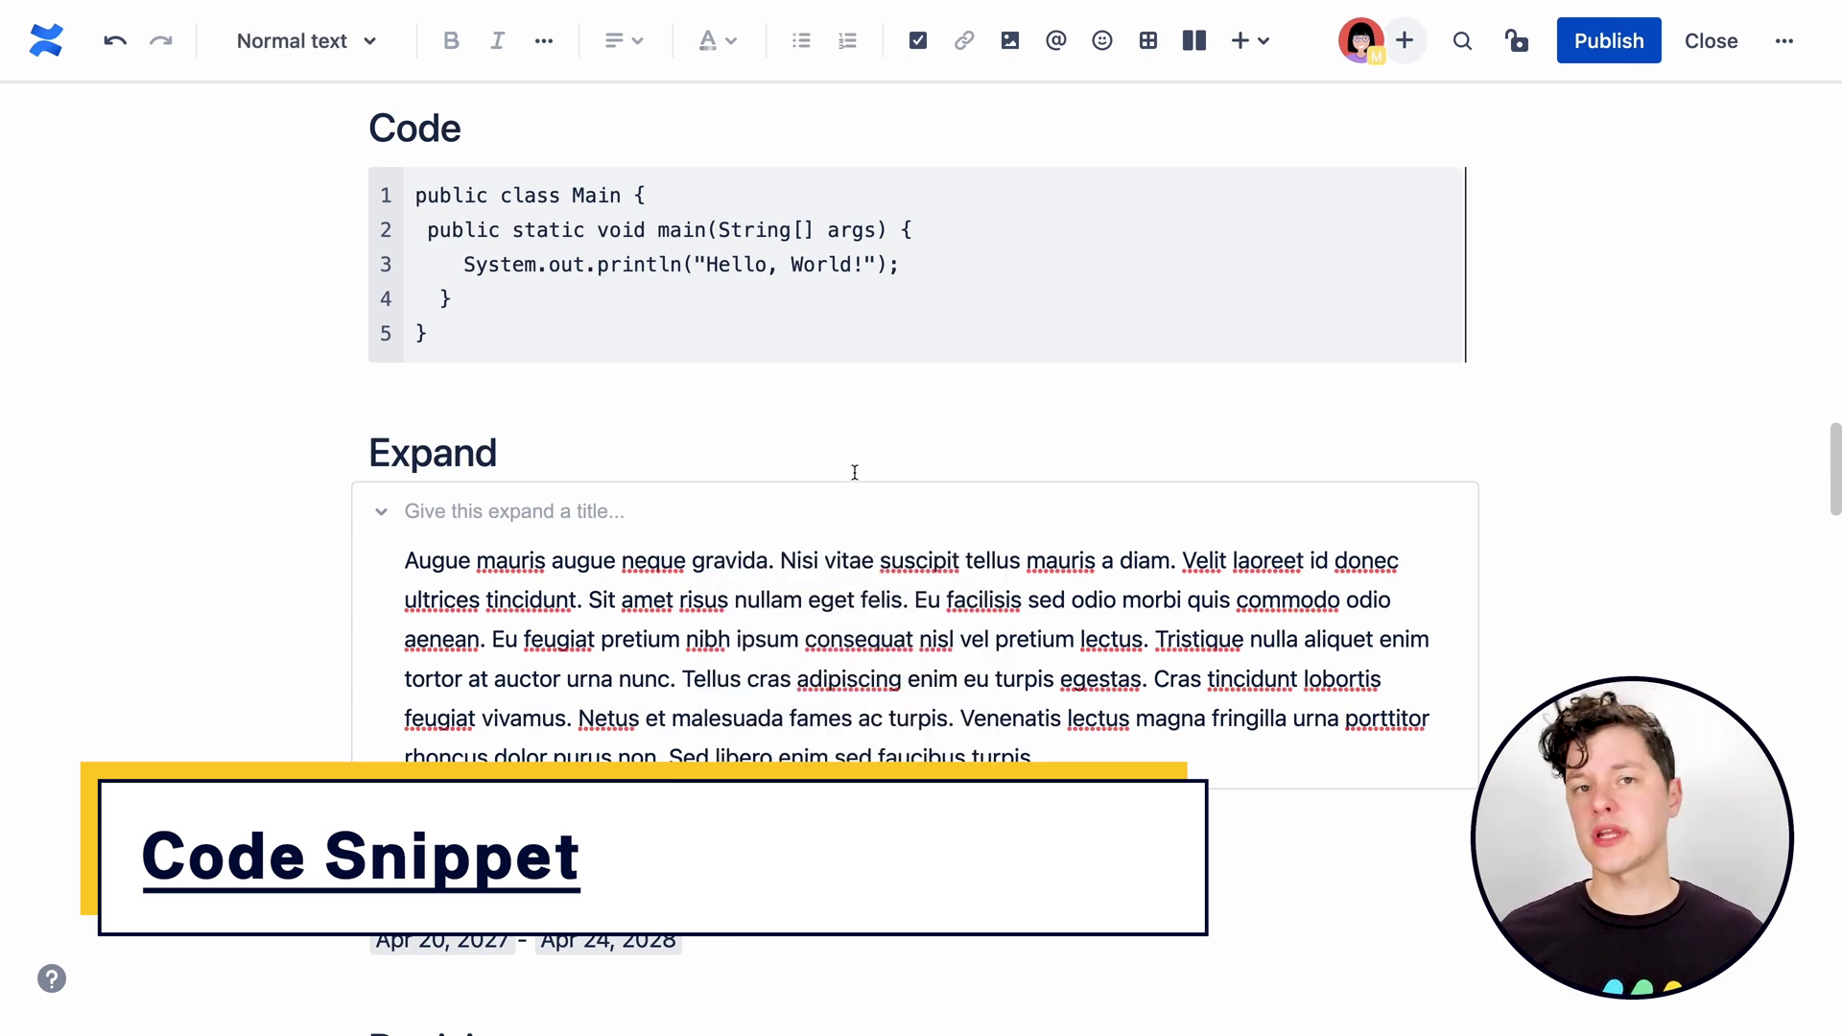
Title the Expand section 'Check this out...'.
{"action": "scroll", "coordinate": [855, 472], "scroll_direction": "down", "scroll_amount": 4}
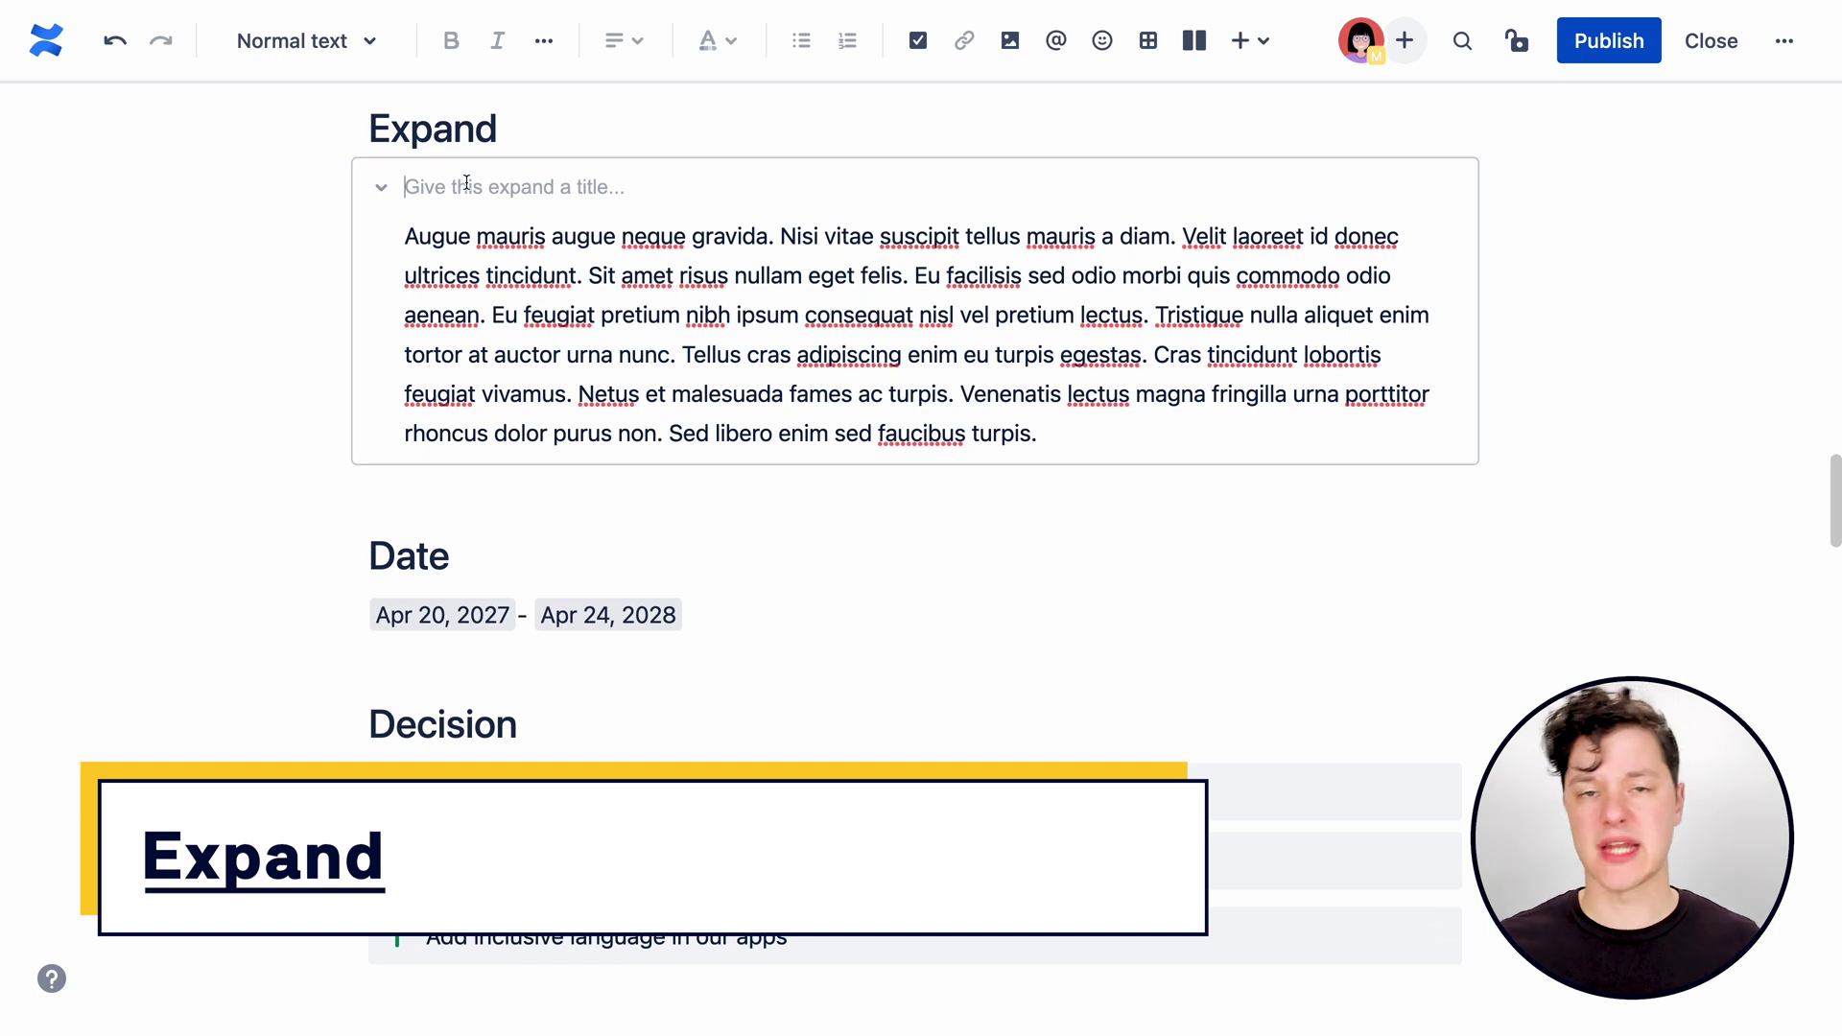
{"action": "left_click", "coordinate": [468, 186]}
{"action": "type", "text": "Cha"}
{"action": "type", "text": "ck this out..."}
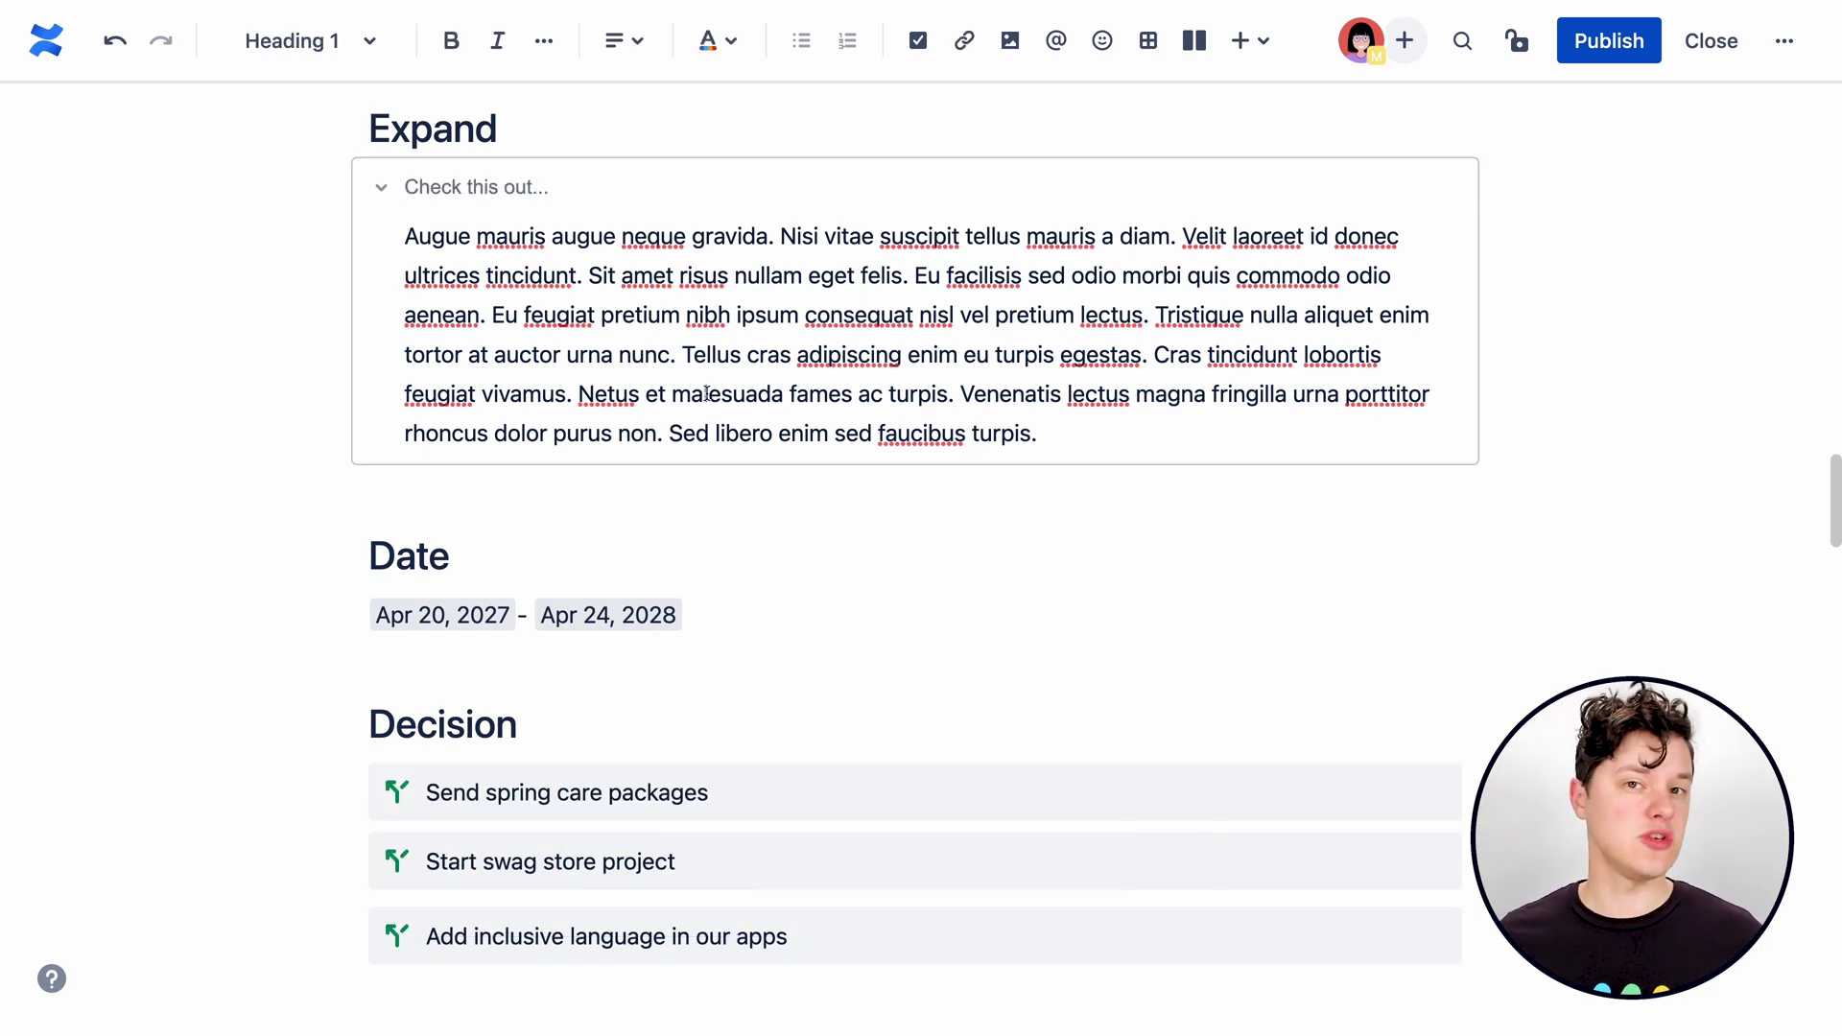
{"action": "scroll", "coordinate": [758, 533], "scroll_direction": "down", "scroll_amount": 5}
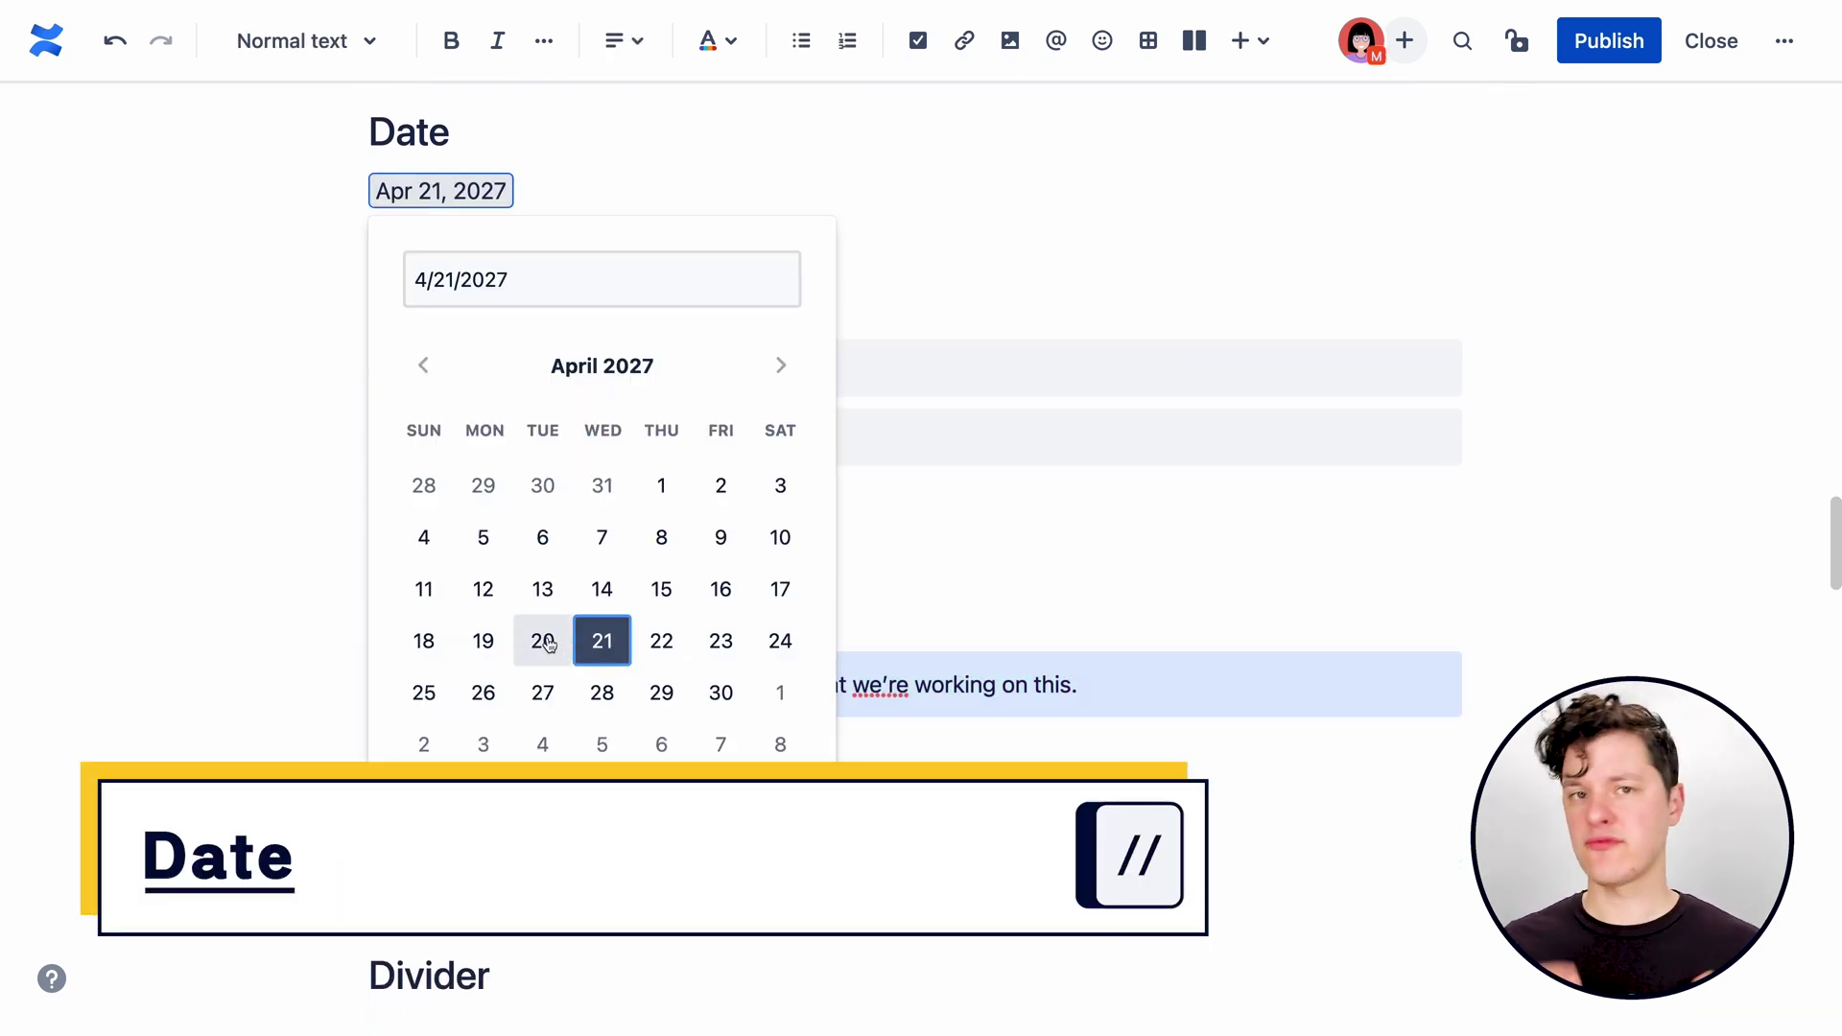
Set the start date to Apr 20, 2027 and add a second date after a dash.
{"action": "left_click", "coordinate": [543, 641]}
{"action": "left_click", "coordinate": [557, 194]}
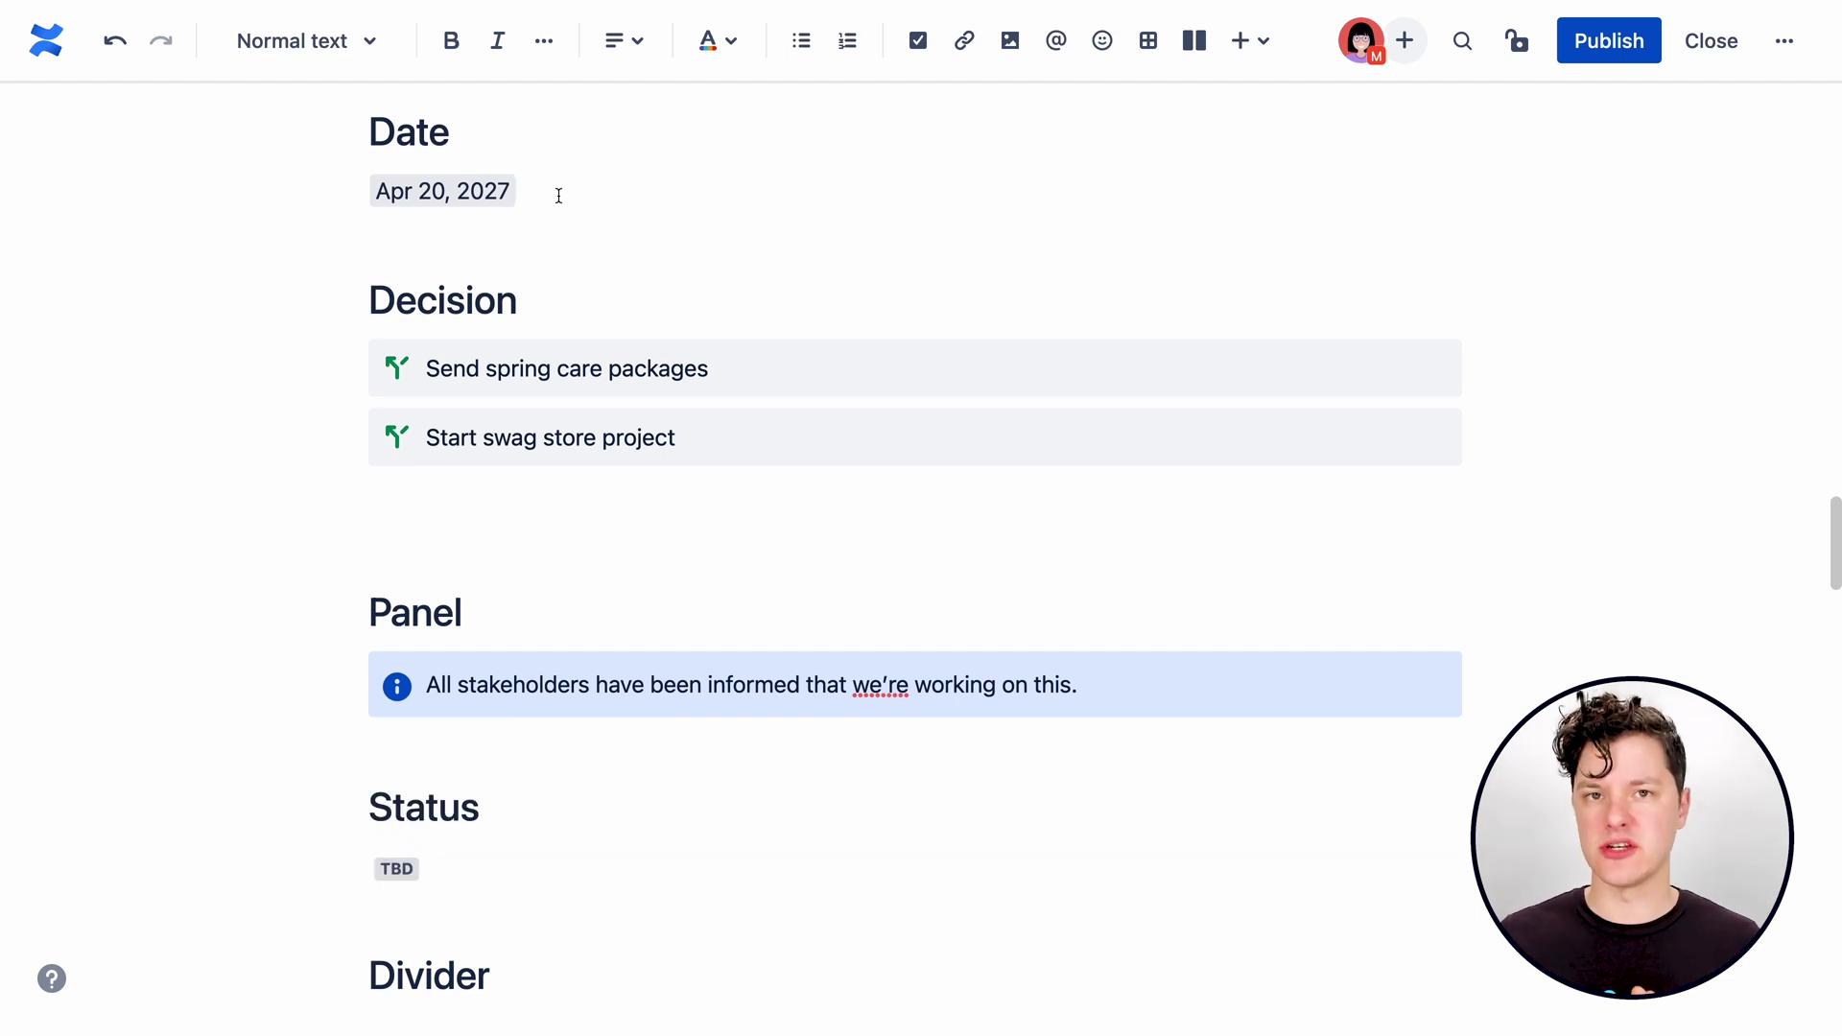
{"action": "type", "text": "- //"}
{"action": "left_click", "coordinate": [715, 266]}
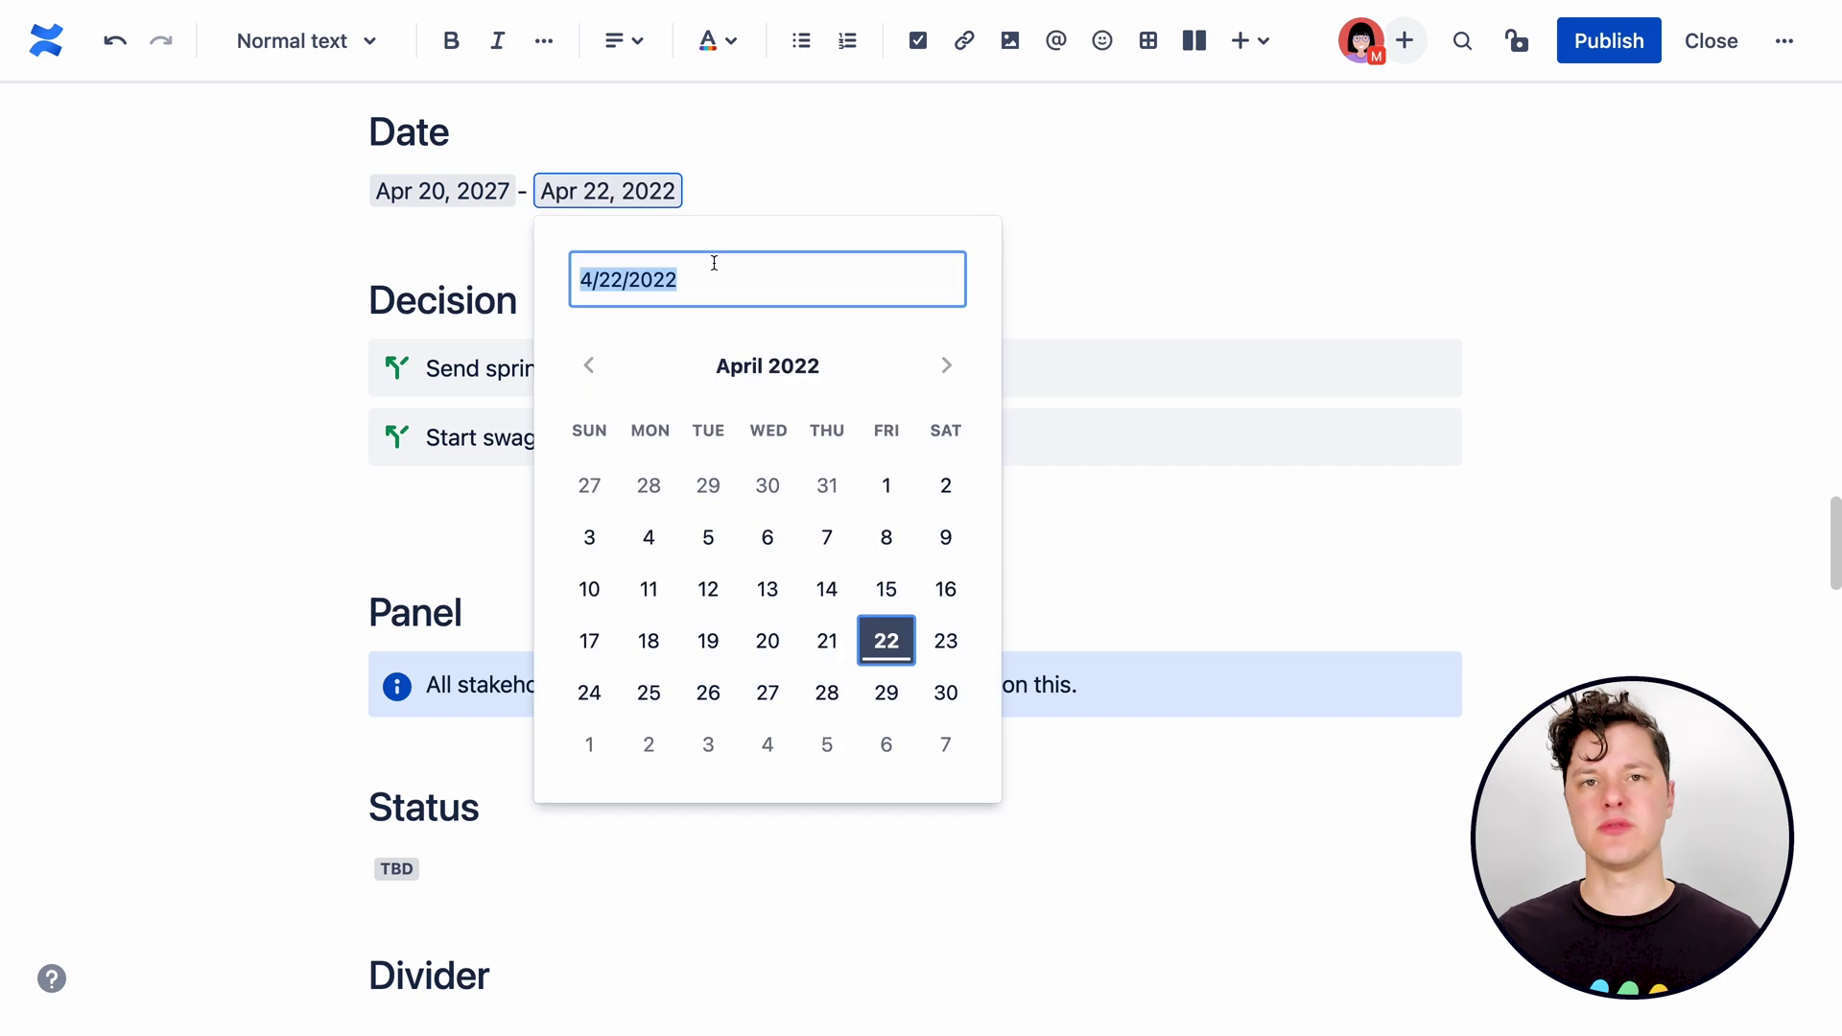
Change the second date's year to 2028 and its day to Apr 24, 2028.
{"action": "left_click", "coordinate": [764, 288]}
{"action": "key", "text": "BackSpace"}
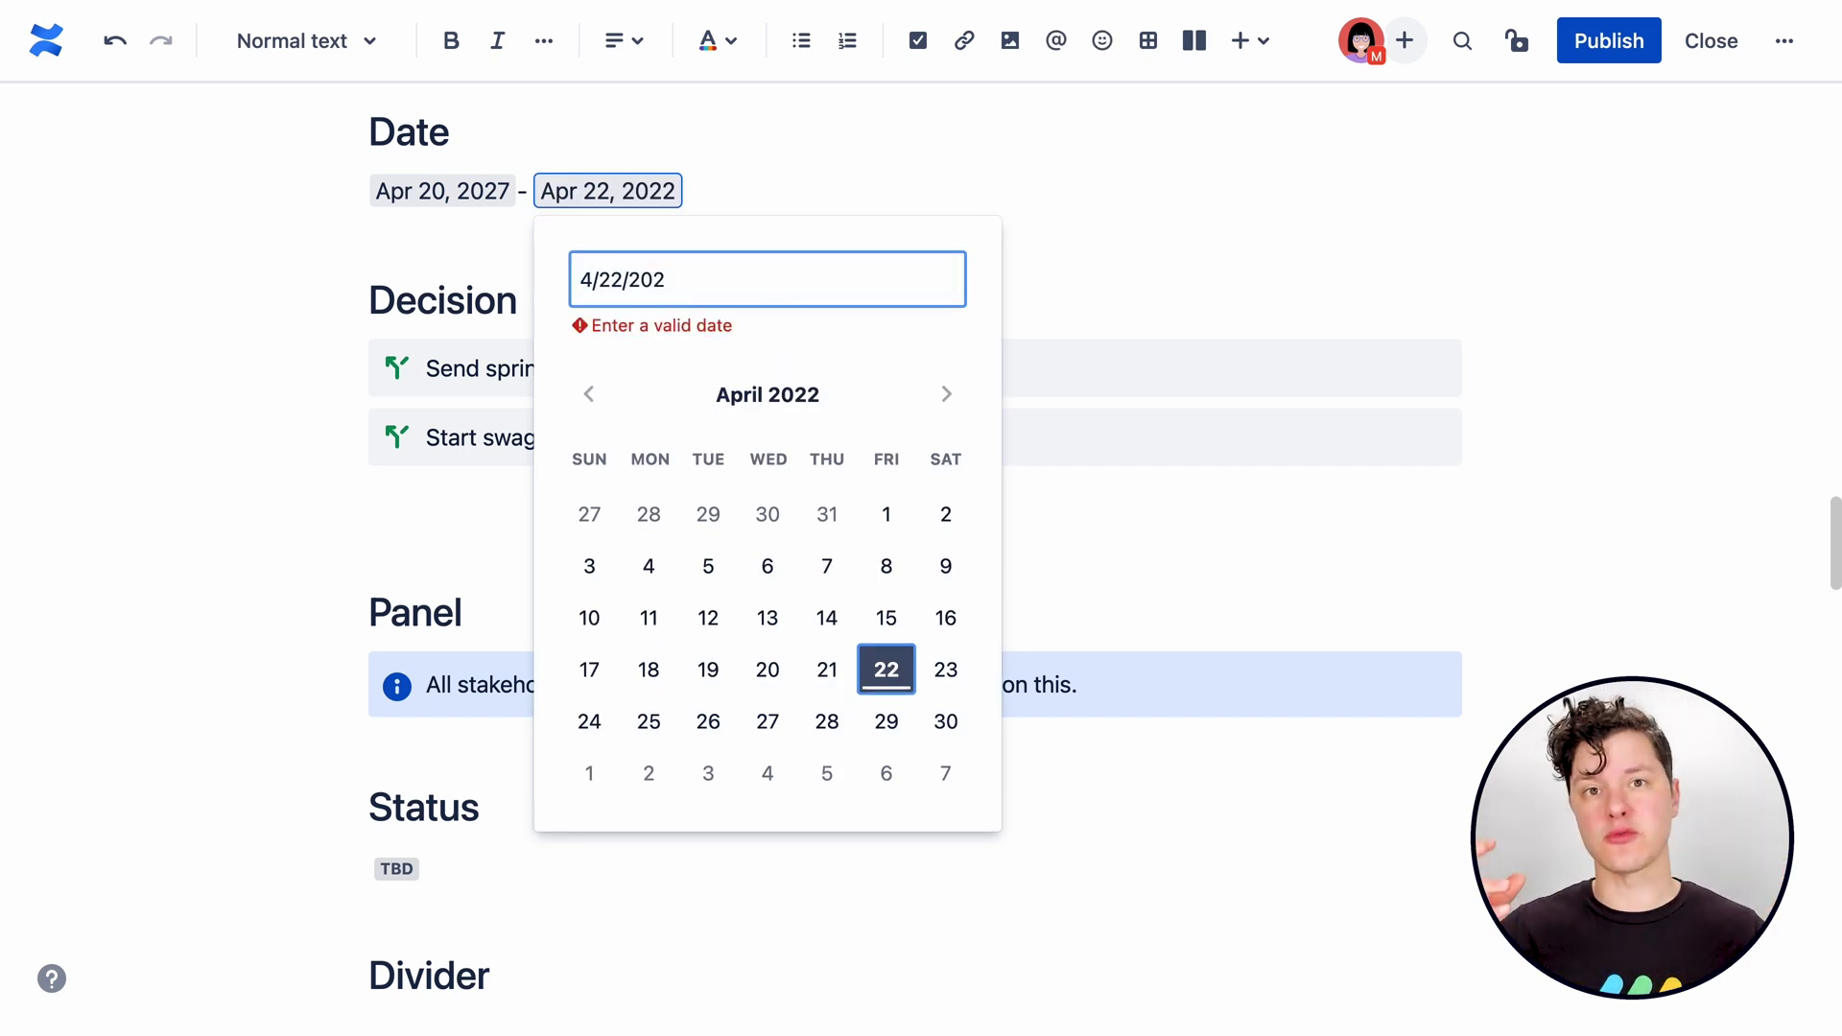
{"action": "type", "text": "8"}
{"action": "left_click", "coordinate": [887, 641]}
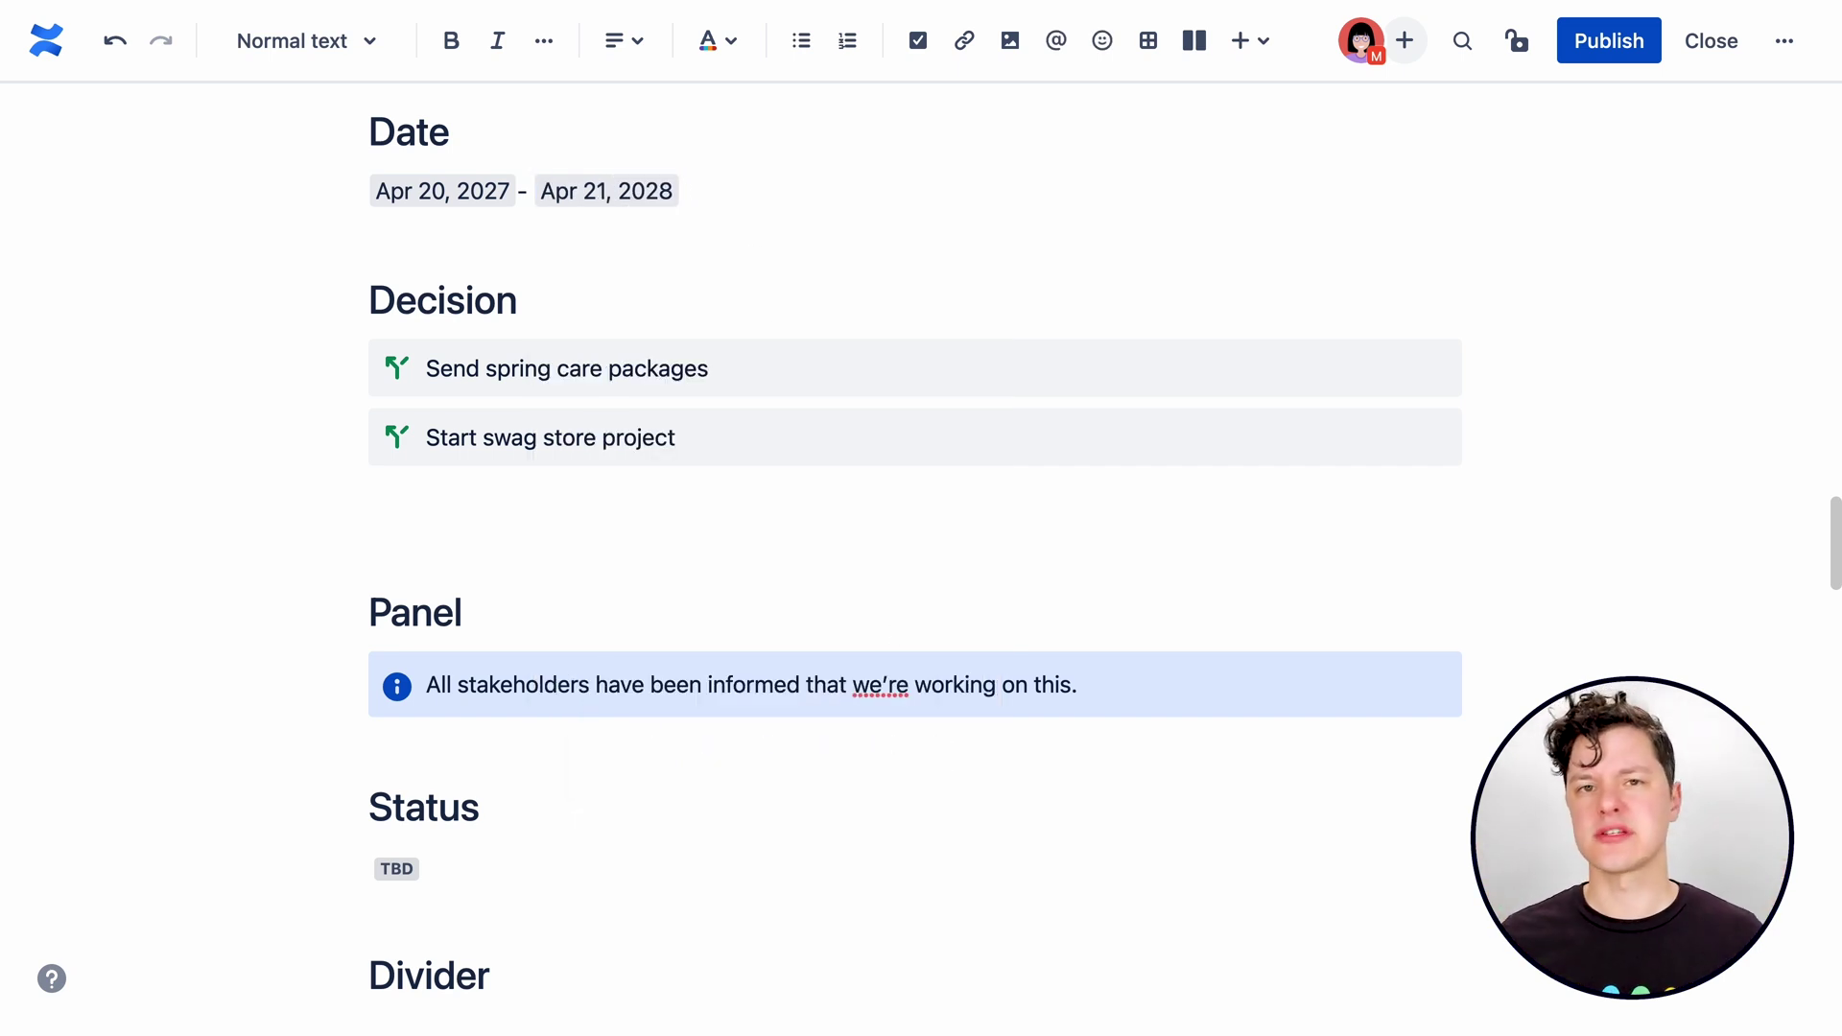
{"action": "left_click", "coordinate": [612, 193]}
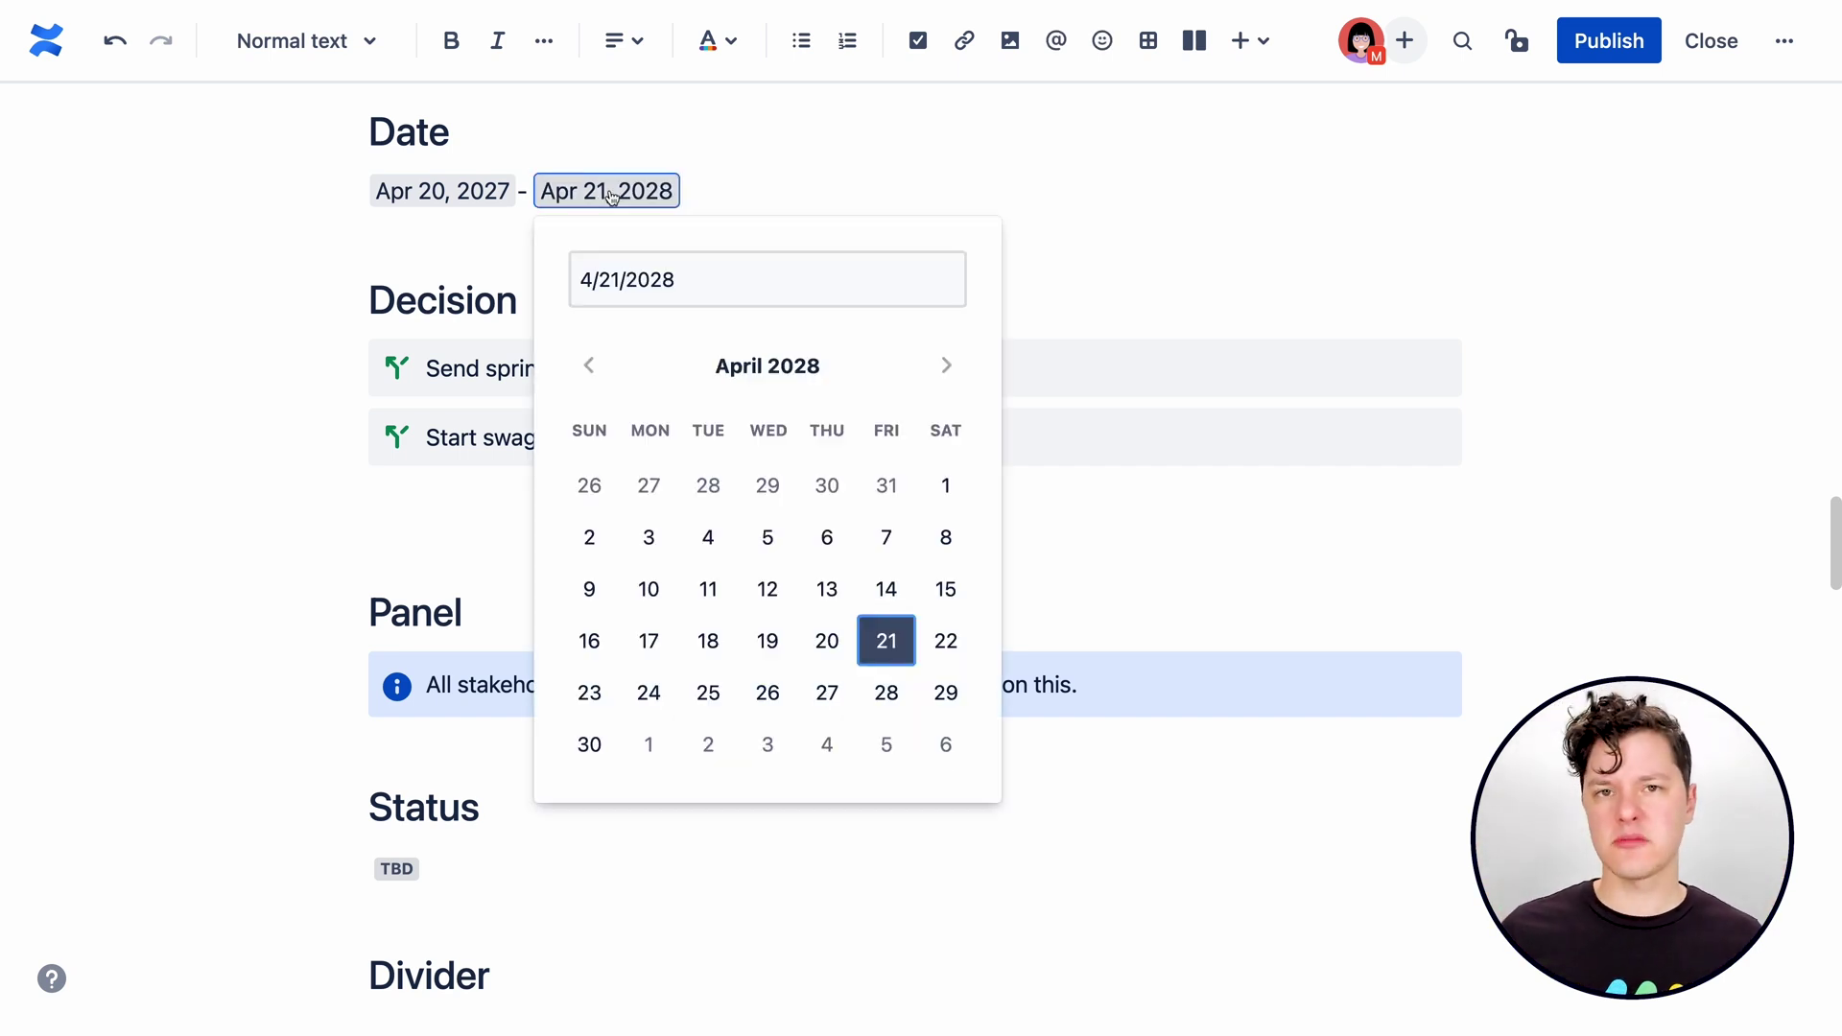
{"action": "left_click", "coordinate": [651, 699]}
{"action": "left_click", "coordinate": [442, 195]}
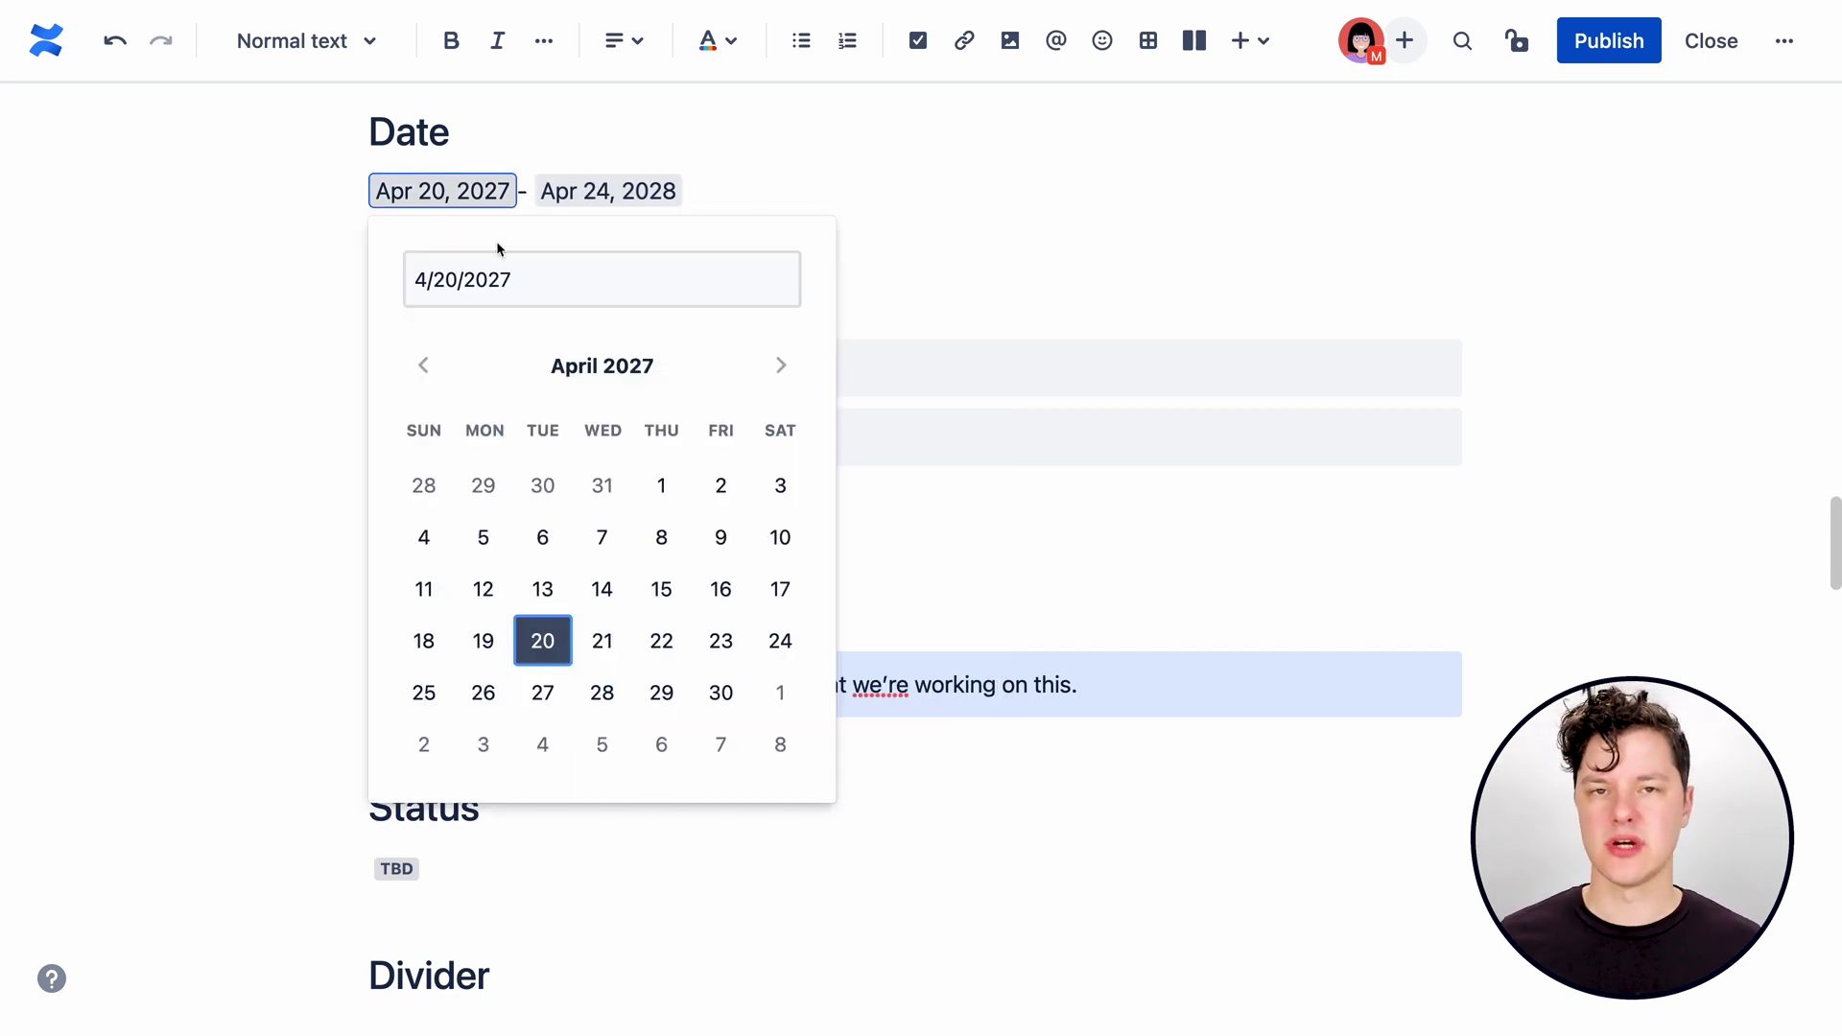
{"action": "left_click", "coordinate": [785, 183]}
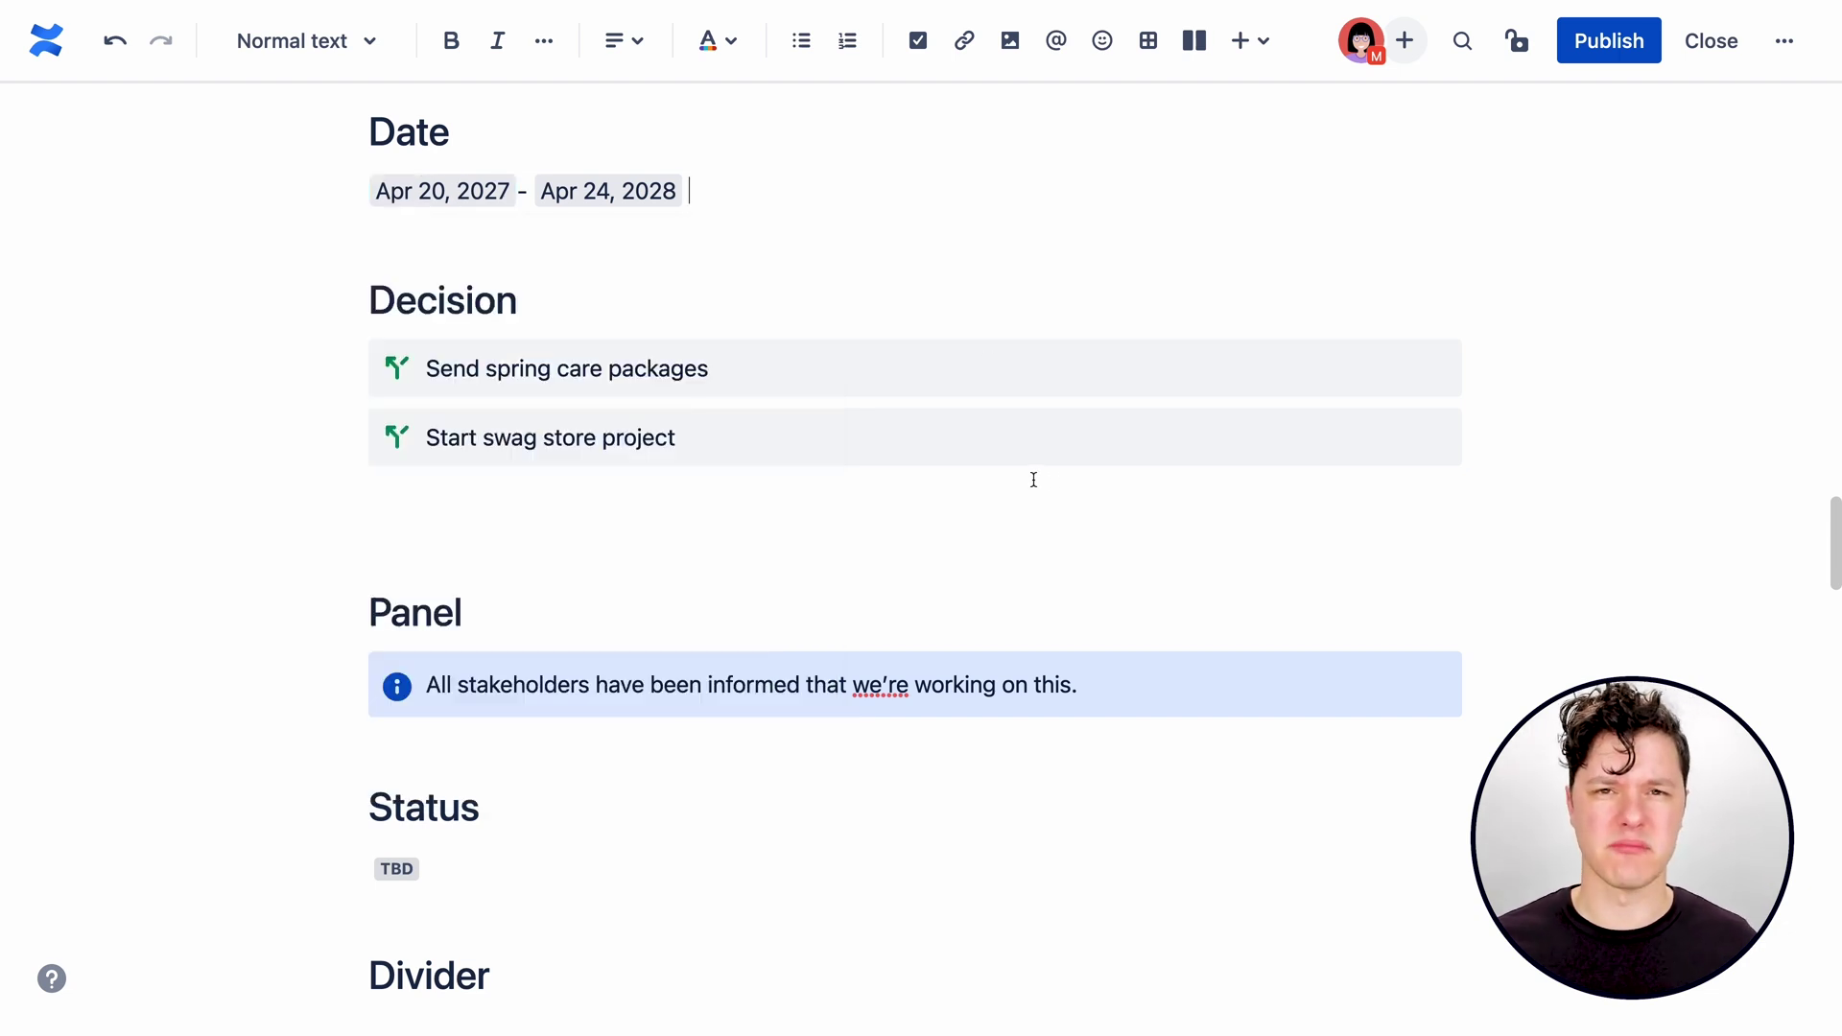
Insert a new decision with /dec under the existing two, reading 'Add inclusive language in our apps'.
{"action": "scroll", "coordinate": [770, 514], "scroll_direction": "down", "scroll_amount": 3}
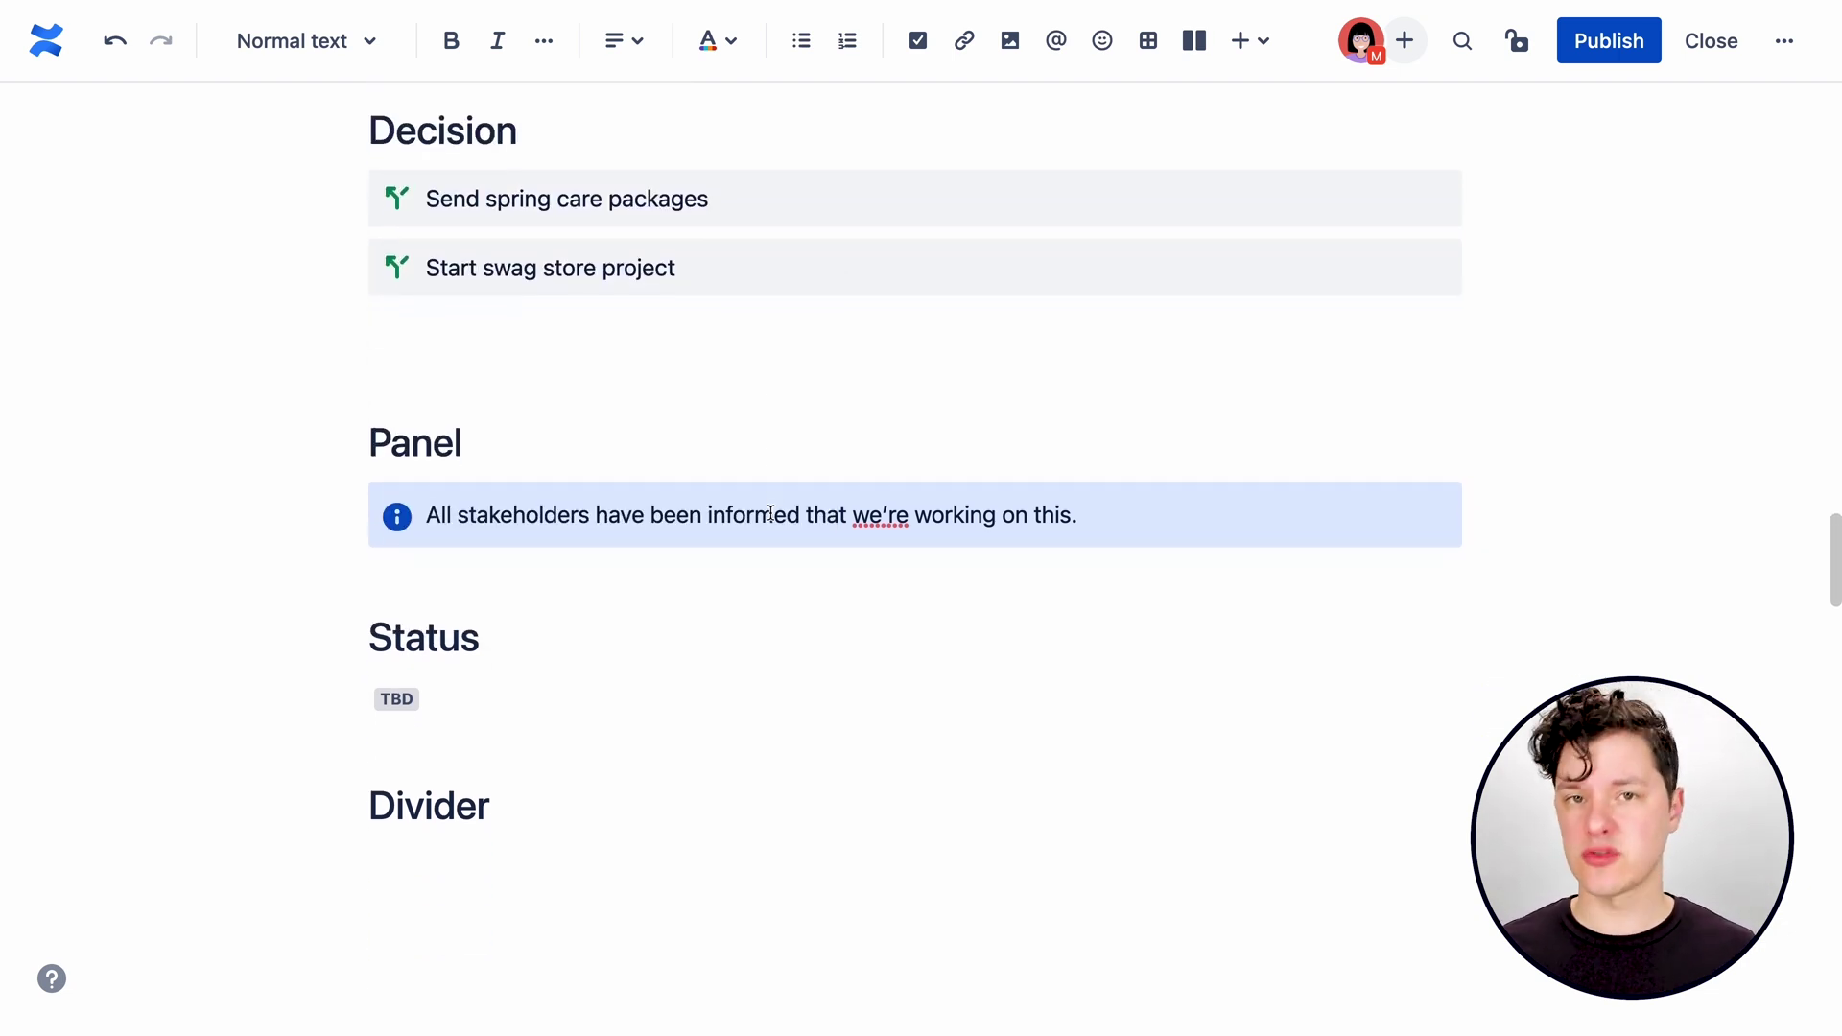
{"action": "left_click", "coordinate": [550, 353]}
{"action": "type", "text": "/dec"}
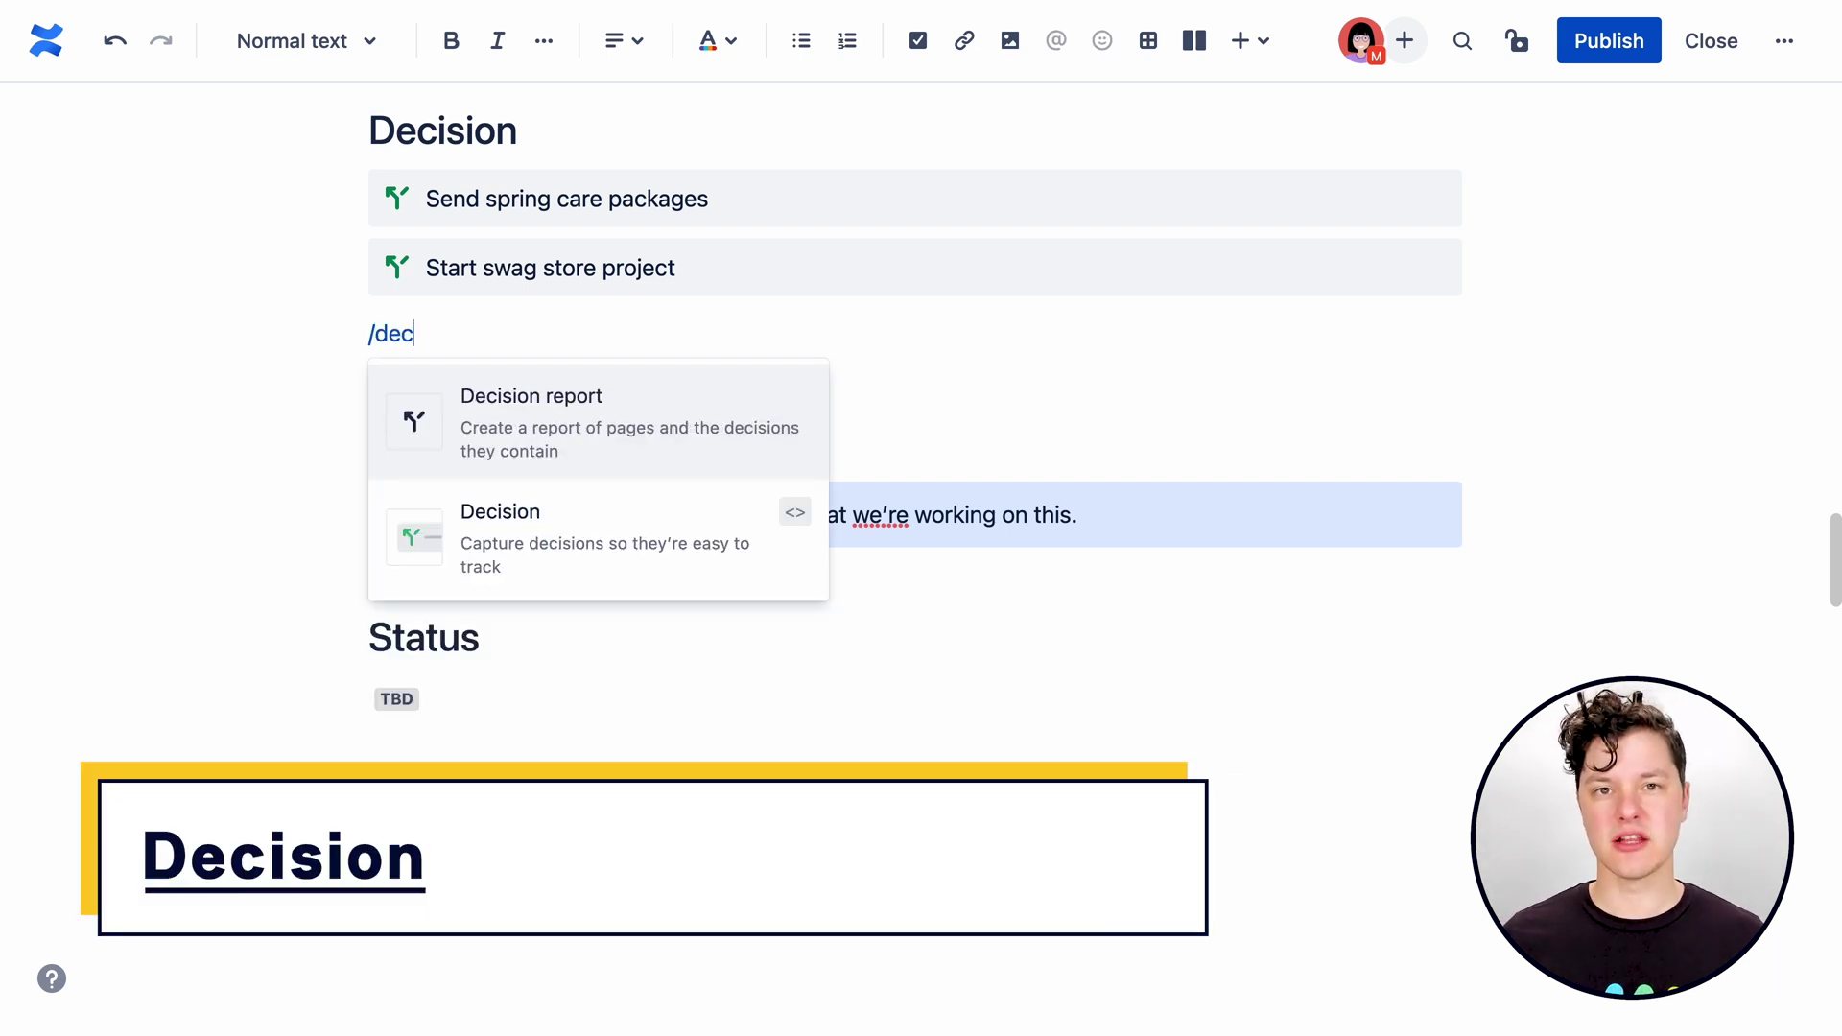
{"action": "key", "text": "Down"}
{"action": "key", "text": "Return"}
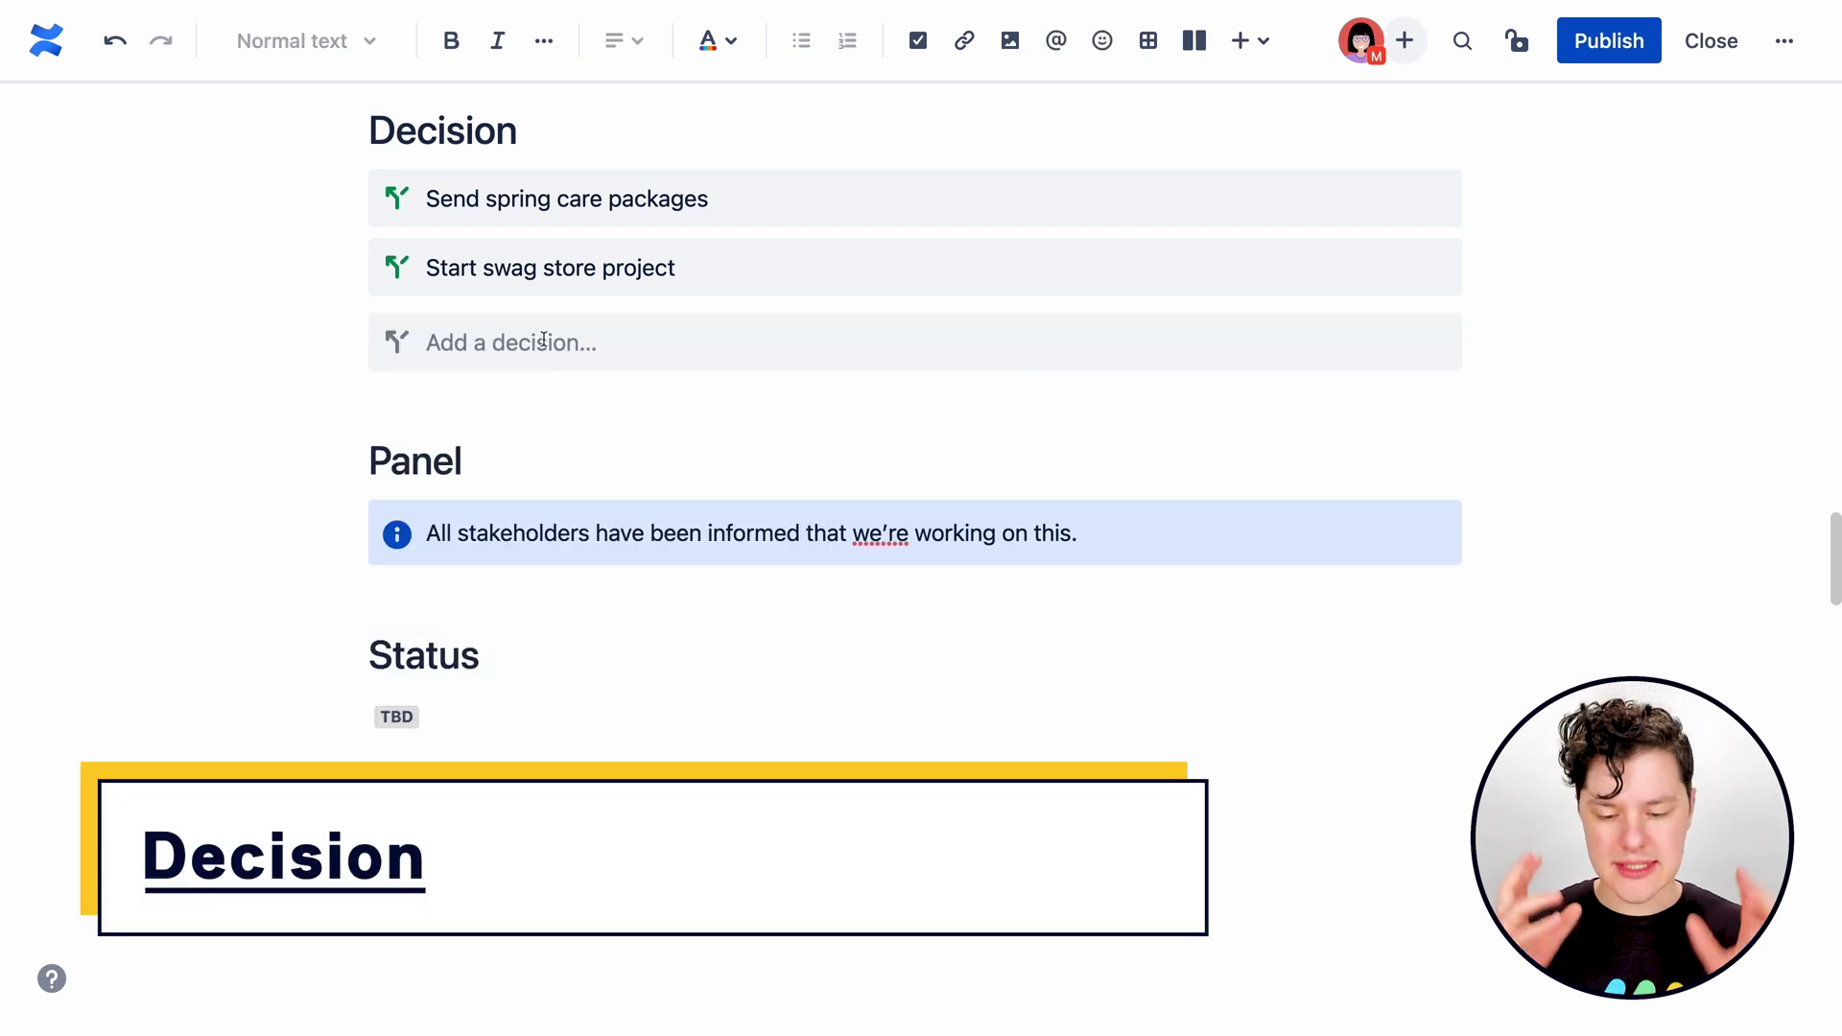
{"action": "type", "text": "Add inclu"}
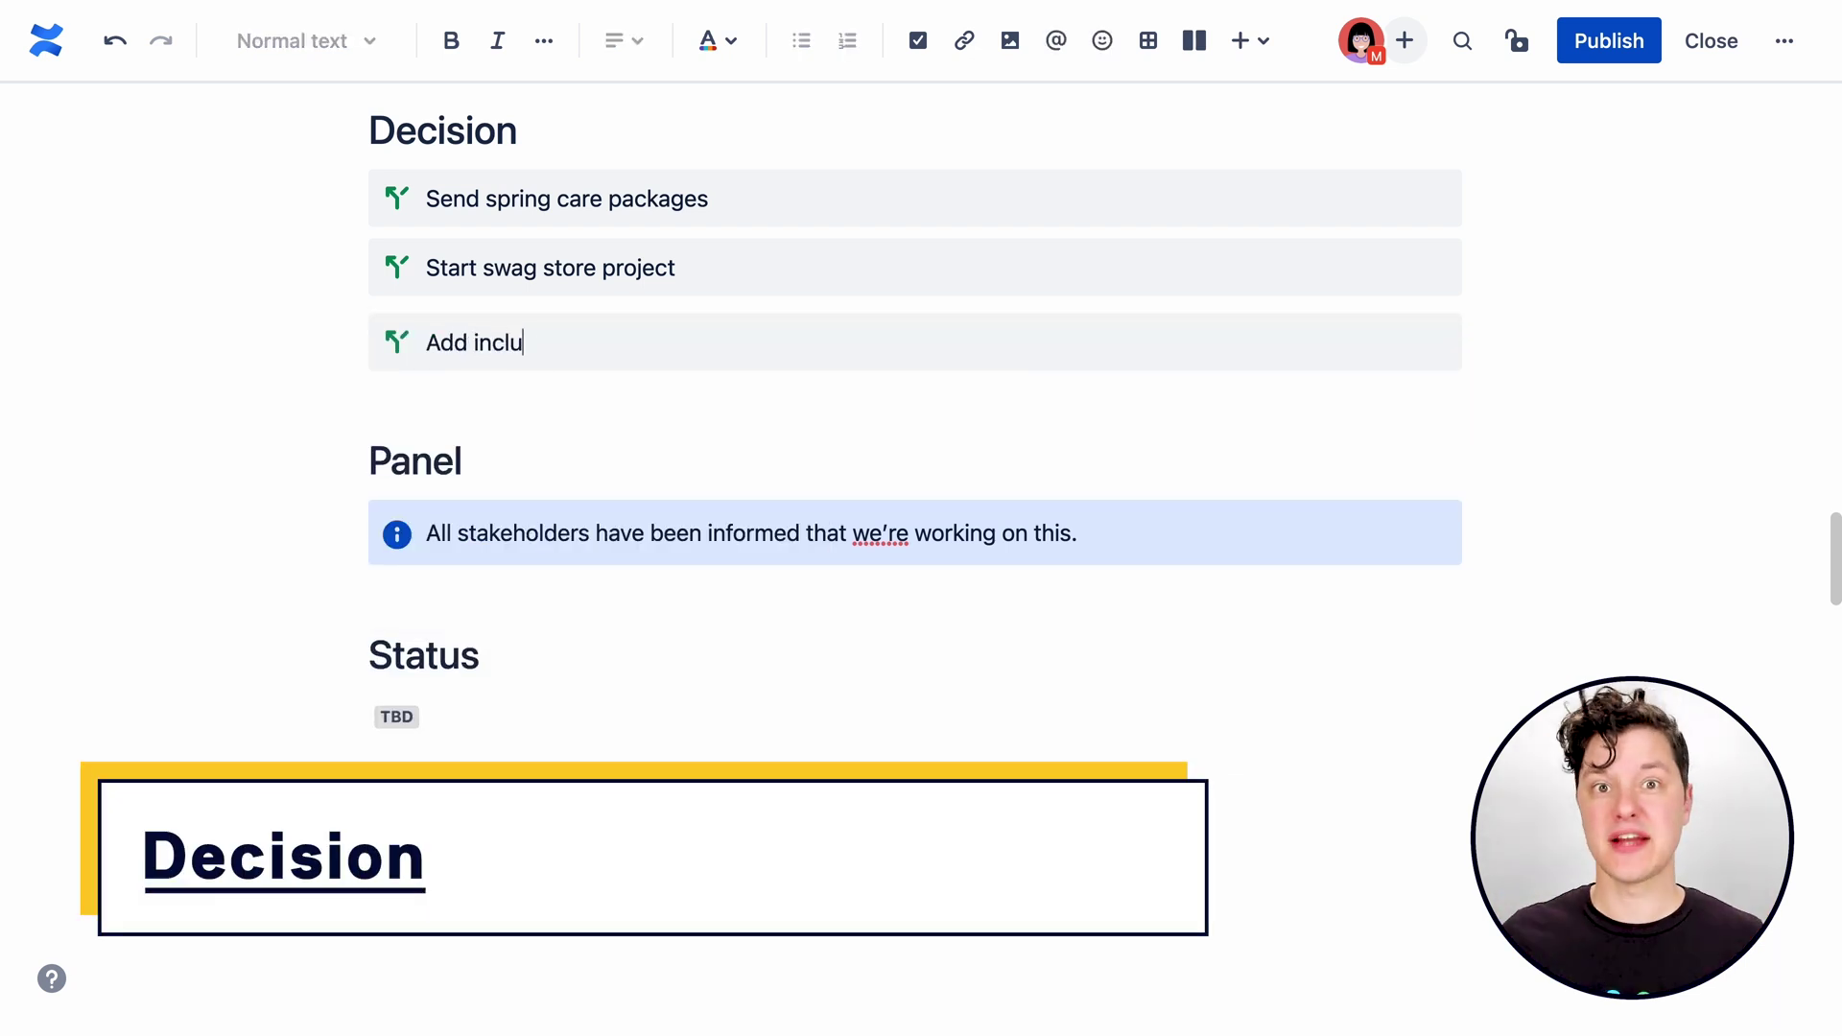
{"action": "type", "text": "sive lang"}
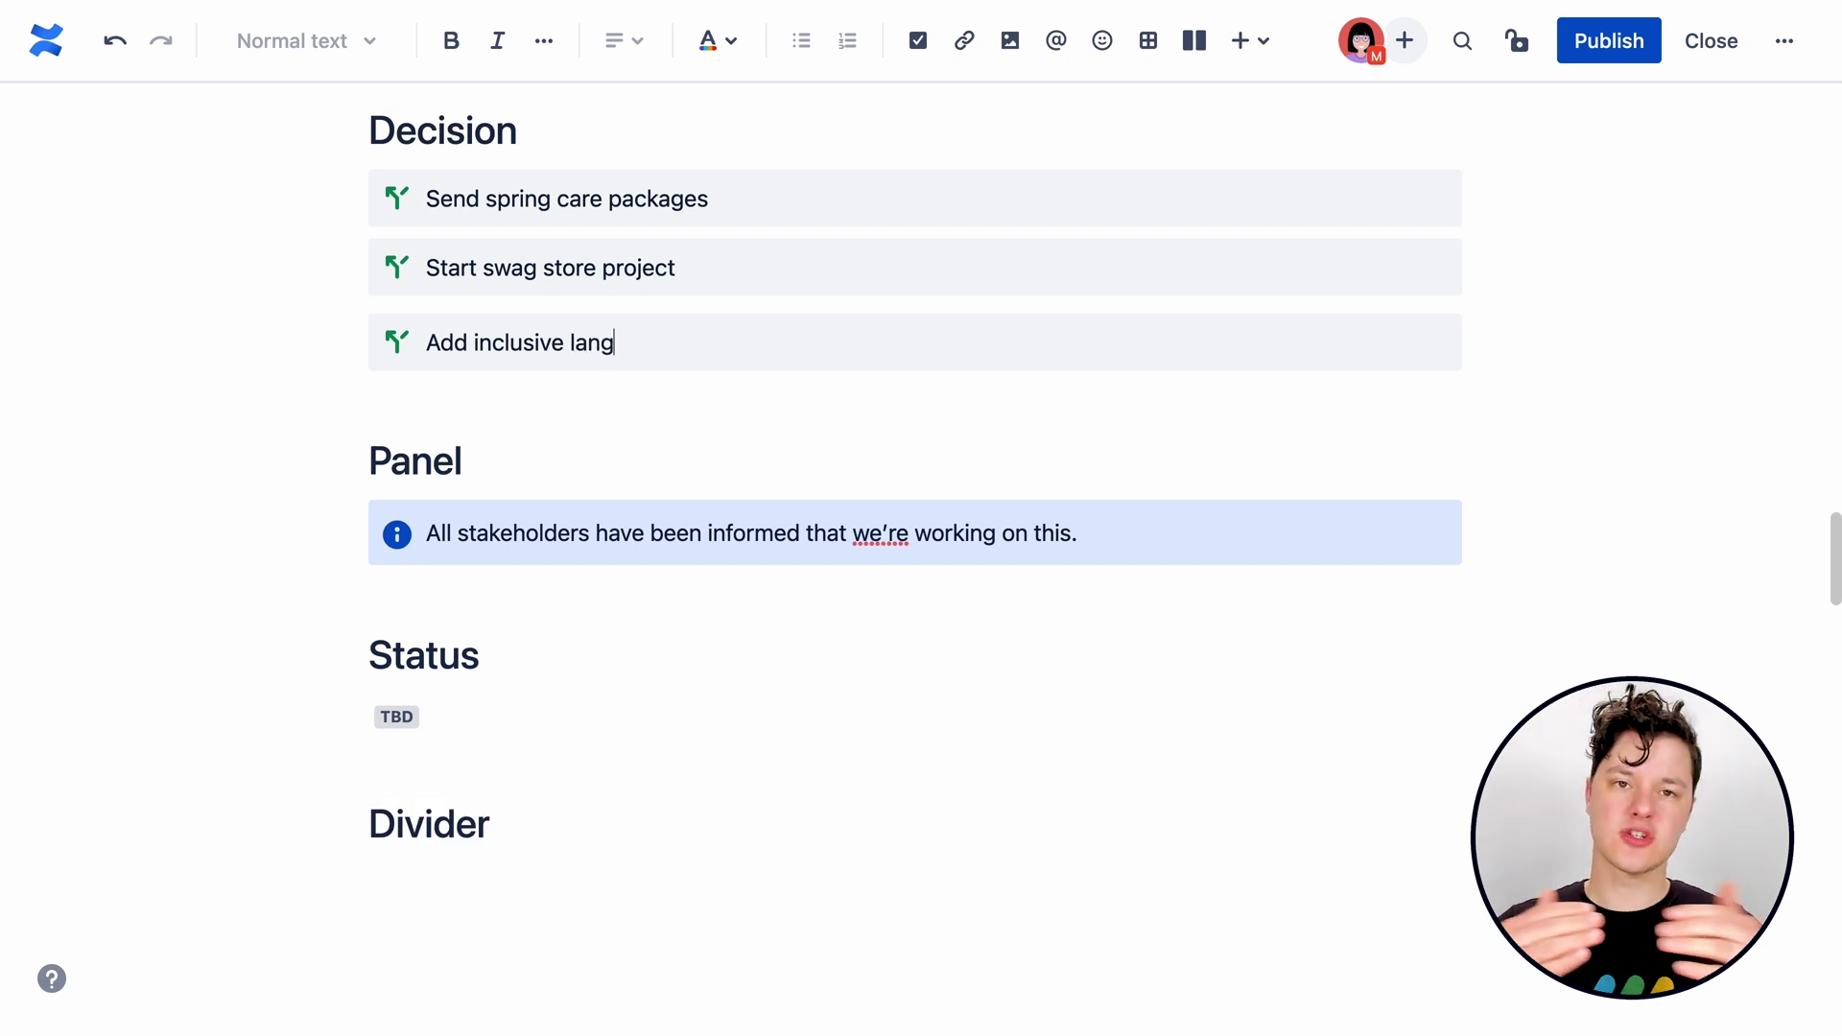
{"action": "type", "text": "uage in our apps"}
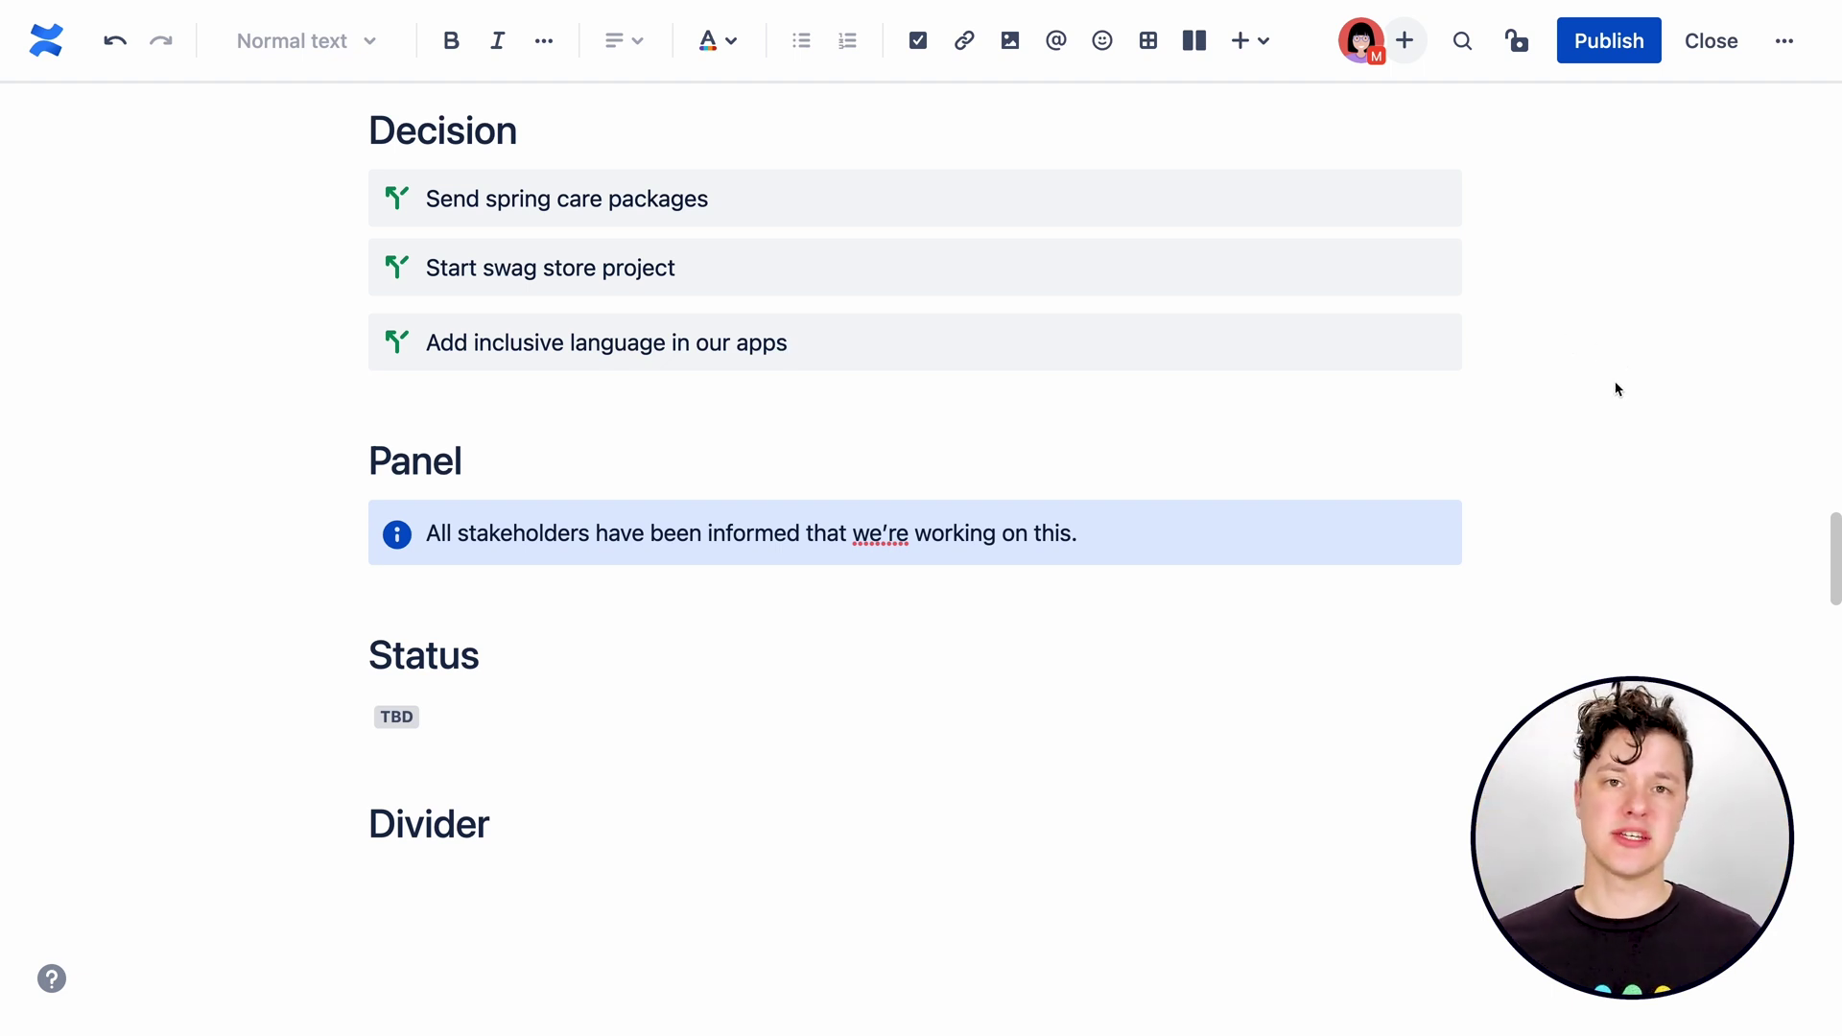
Select the info panel and try its Note, Success, Warning and Error styles.
{"action": "scroll", "coordinate": [1617, 389], "scroll_direction": "down", "scroll_amount": 5}
{"action": "scroll", "coordinate": [1617, 388], "scroll_direction": "down", "scroll_amount": 1}
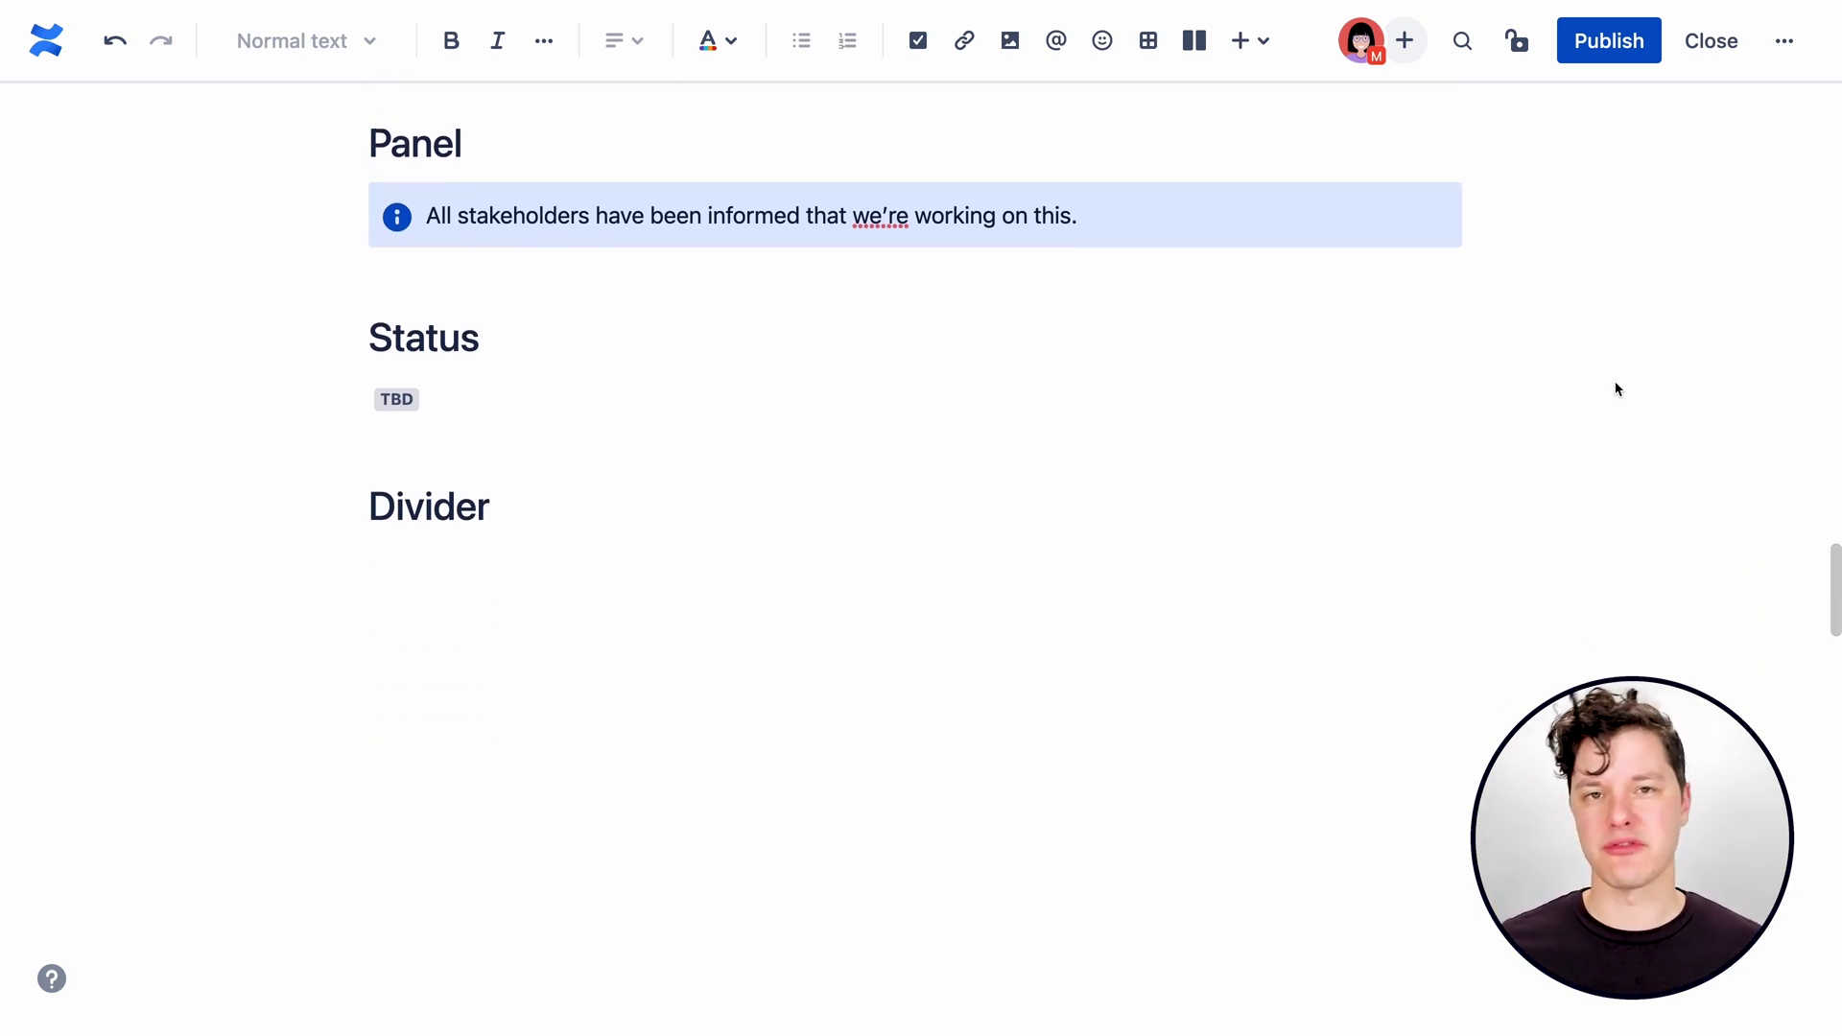
{"action": "left_click", "coordinate": [1226, 197]}
{"action": "left_click", "coordinate": [778, 286]}
{"action": "left_click", "coordinate": [820, 281]}
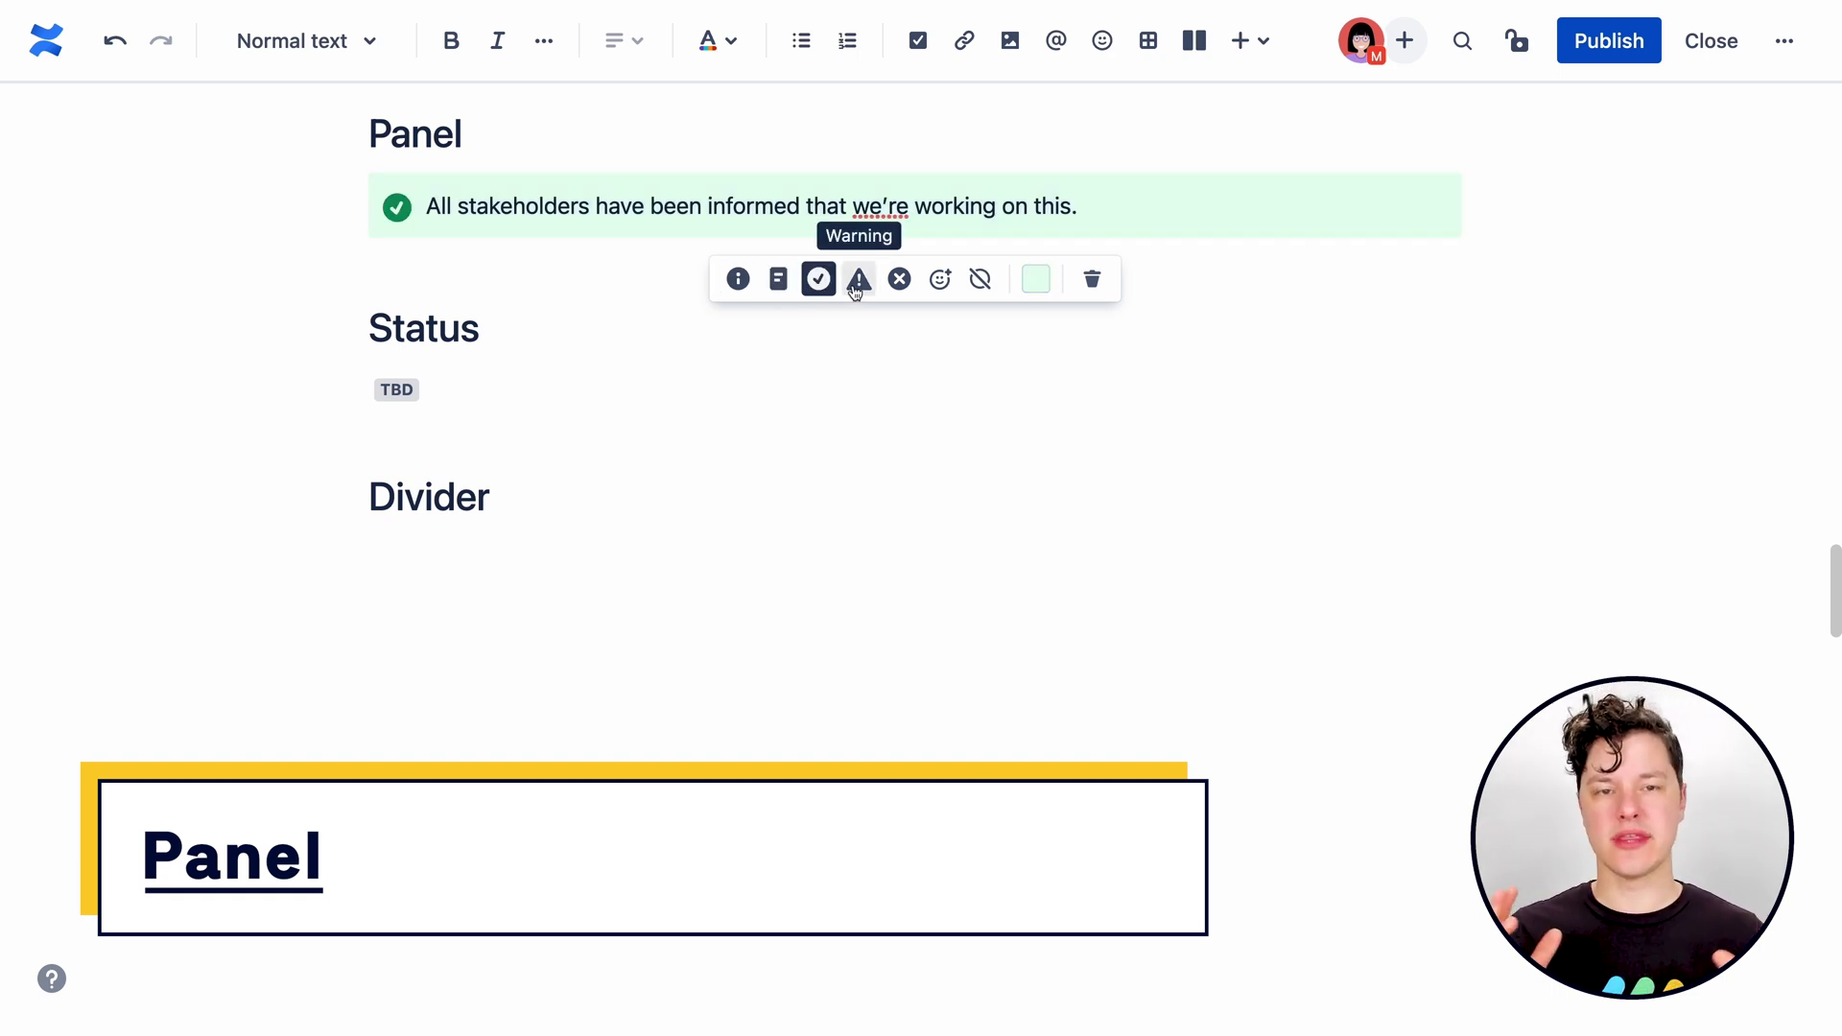
{"action": "left_click", "coordinate": [857, 286]}
{"action": "left_click", "coordinate": [897, 283]}
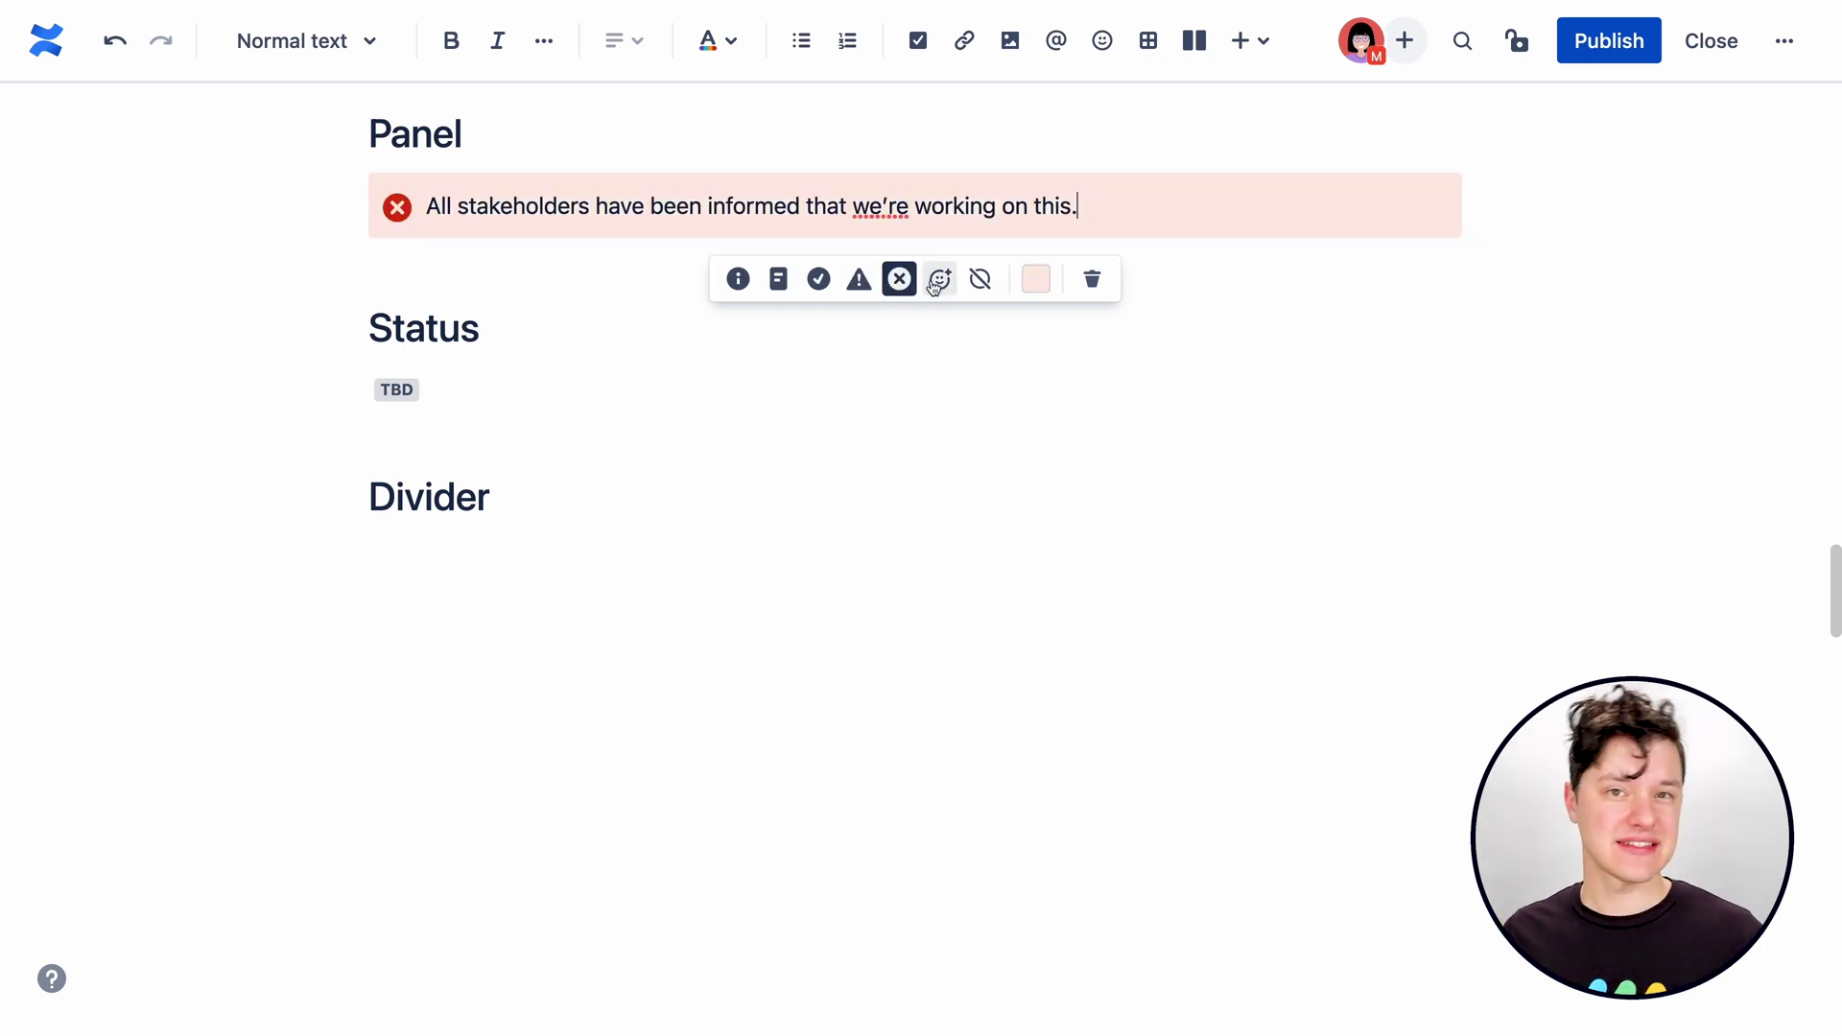
Give the panel a rocket emoji icon and a green background.
{"action": "left_click", "coordinate": [939, 282]}
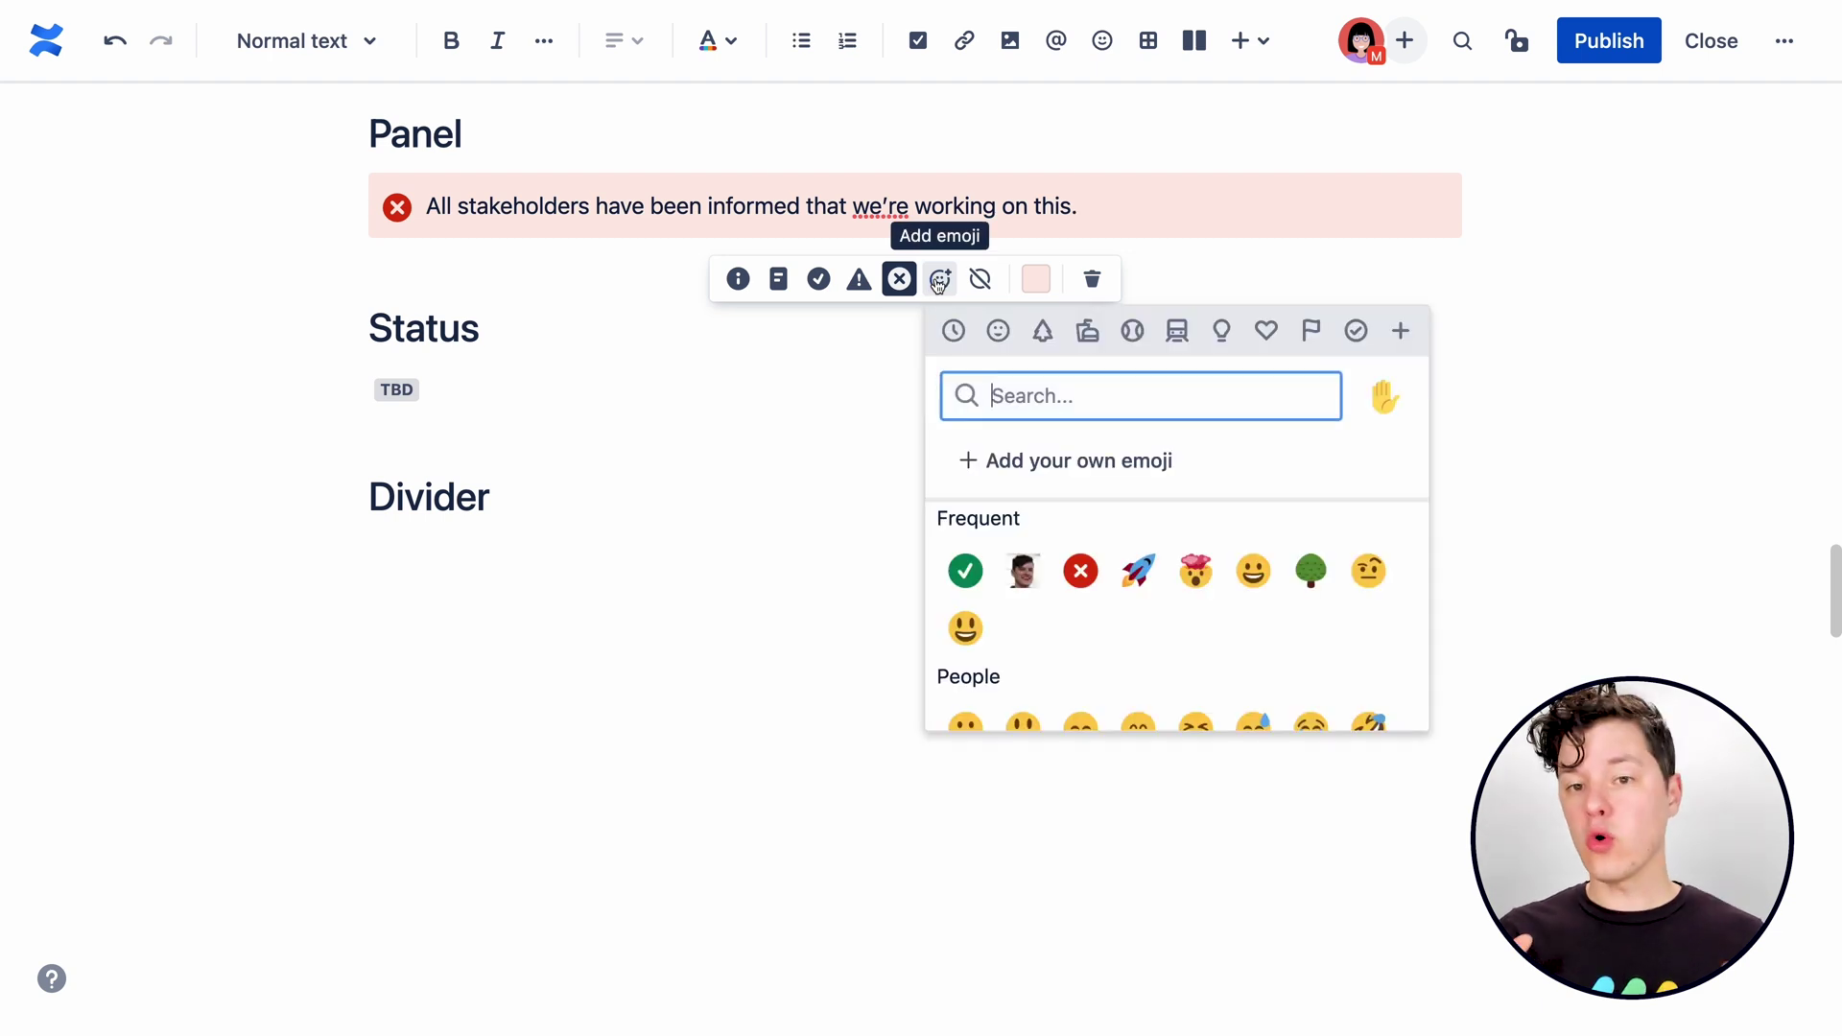
{"action": "left_click", "coordinate": [1142, 573]}
{"action": "left_click", "coordinate": [1036, 279]}
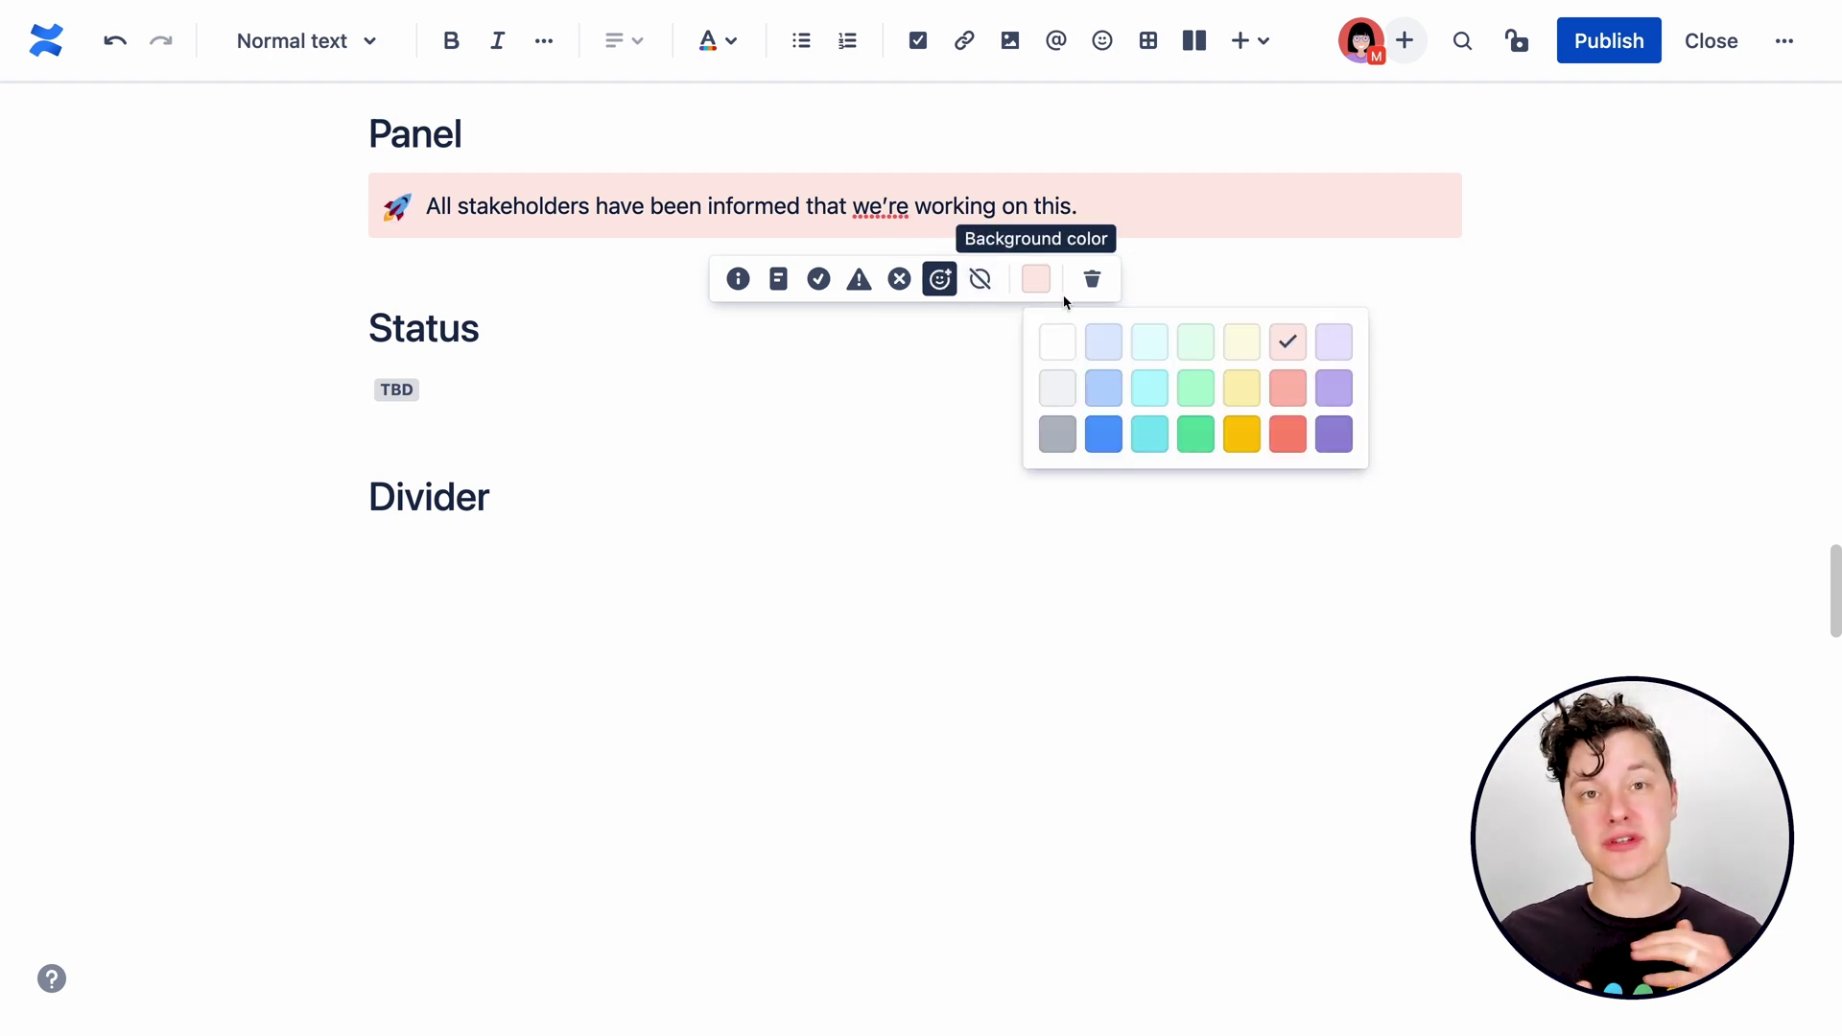
{"action": "left_click", "coordinate": [1197, 437]}
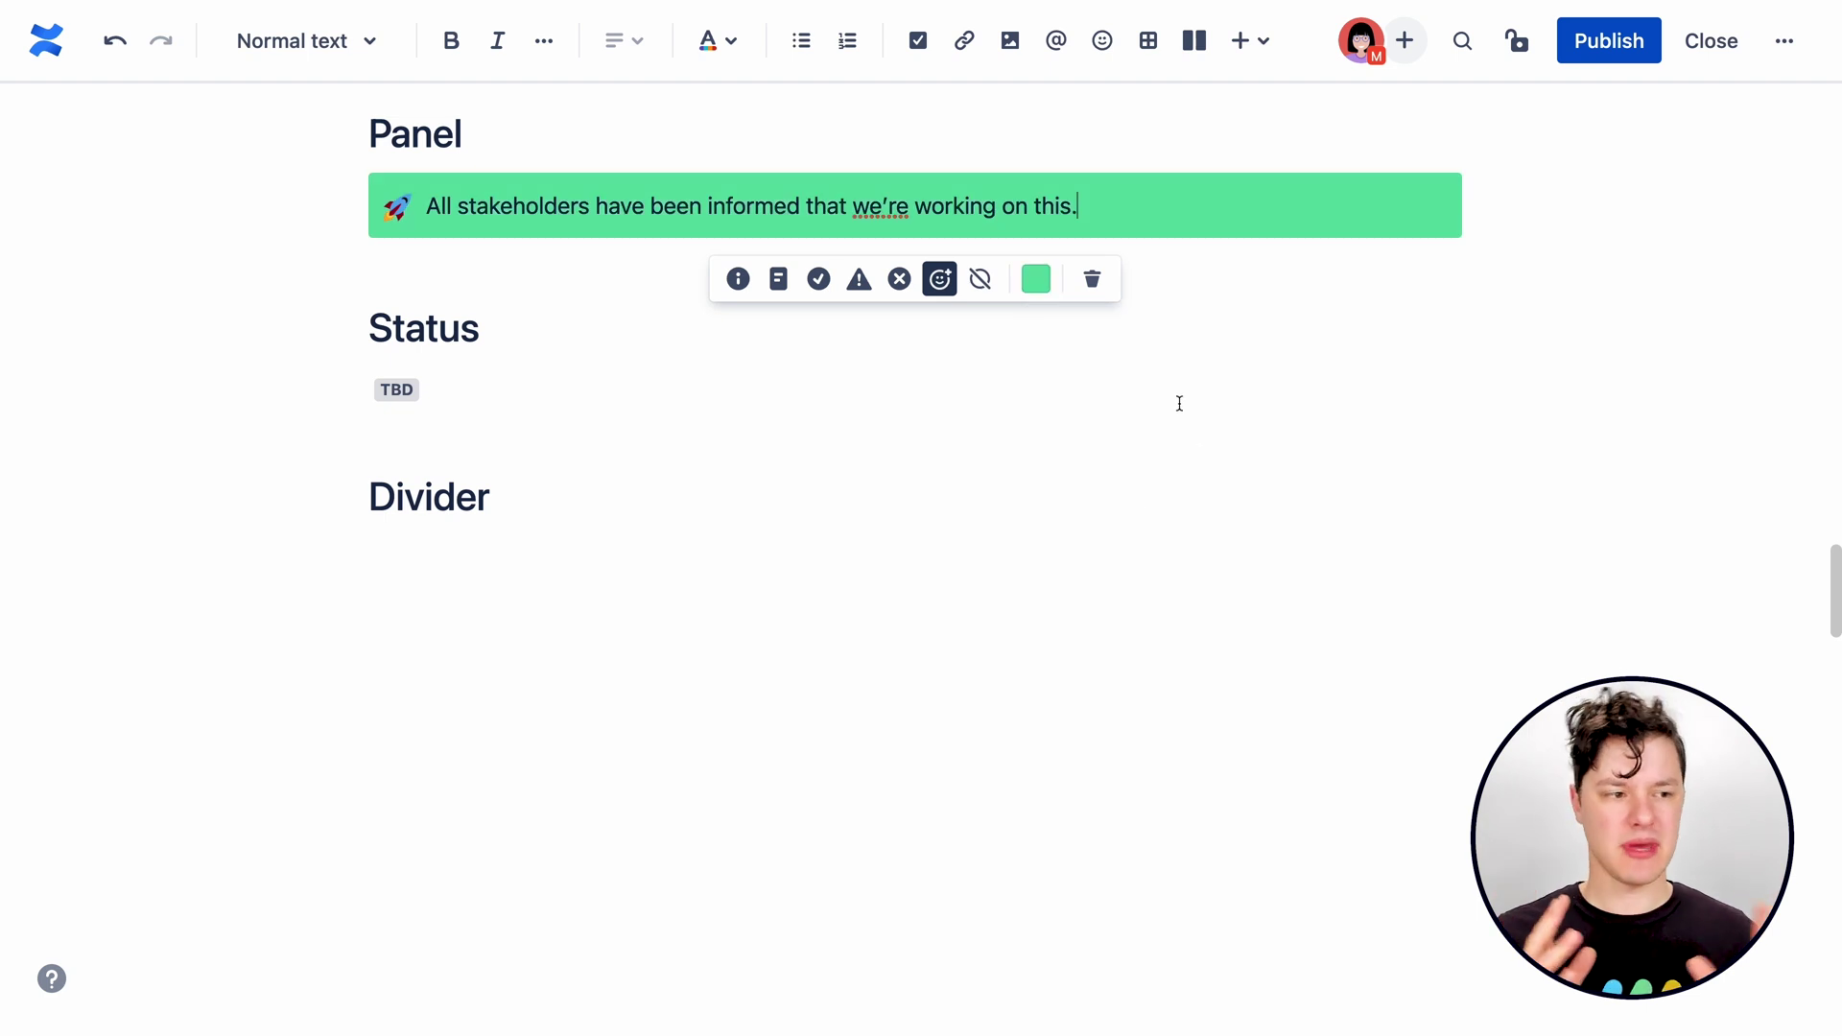
{"action": "left_click", "coordinate": [1387, 332]}
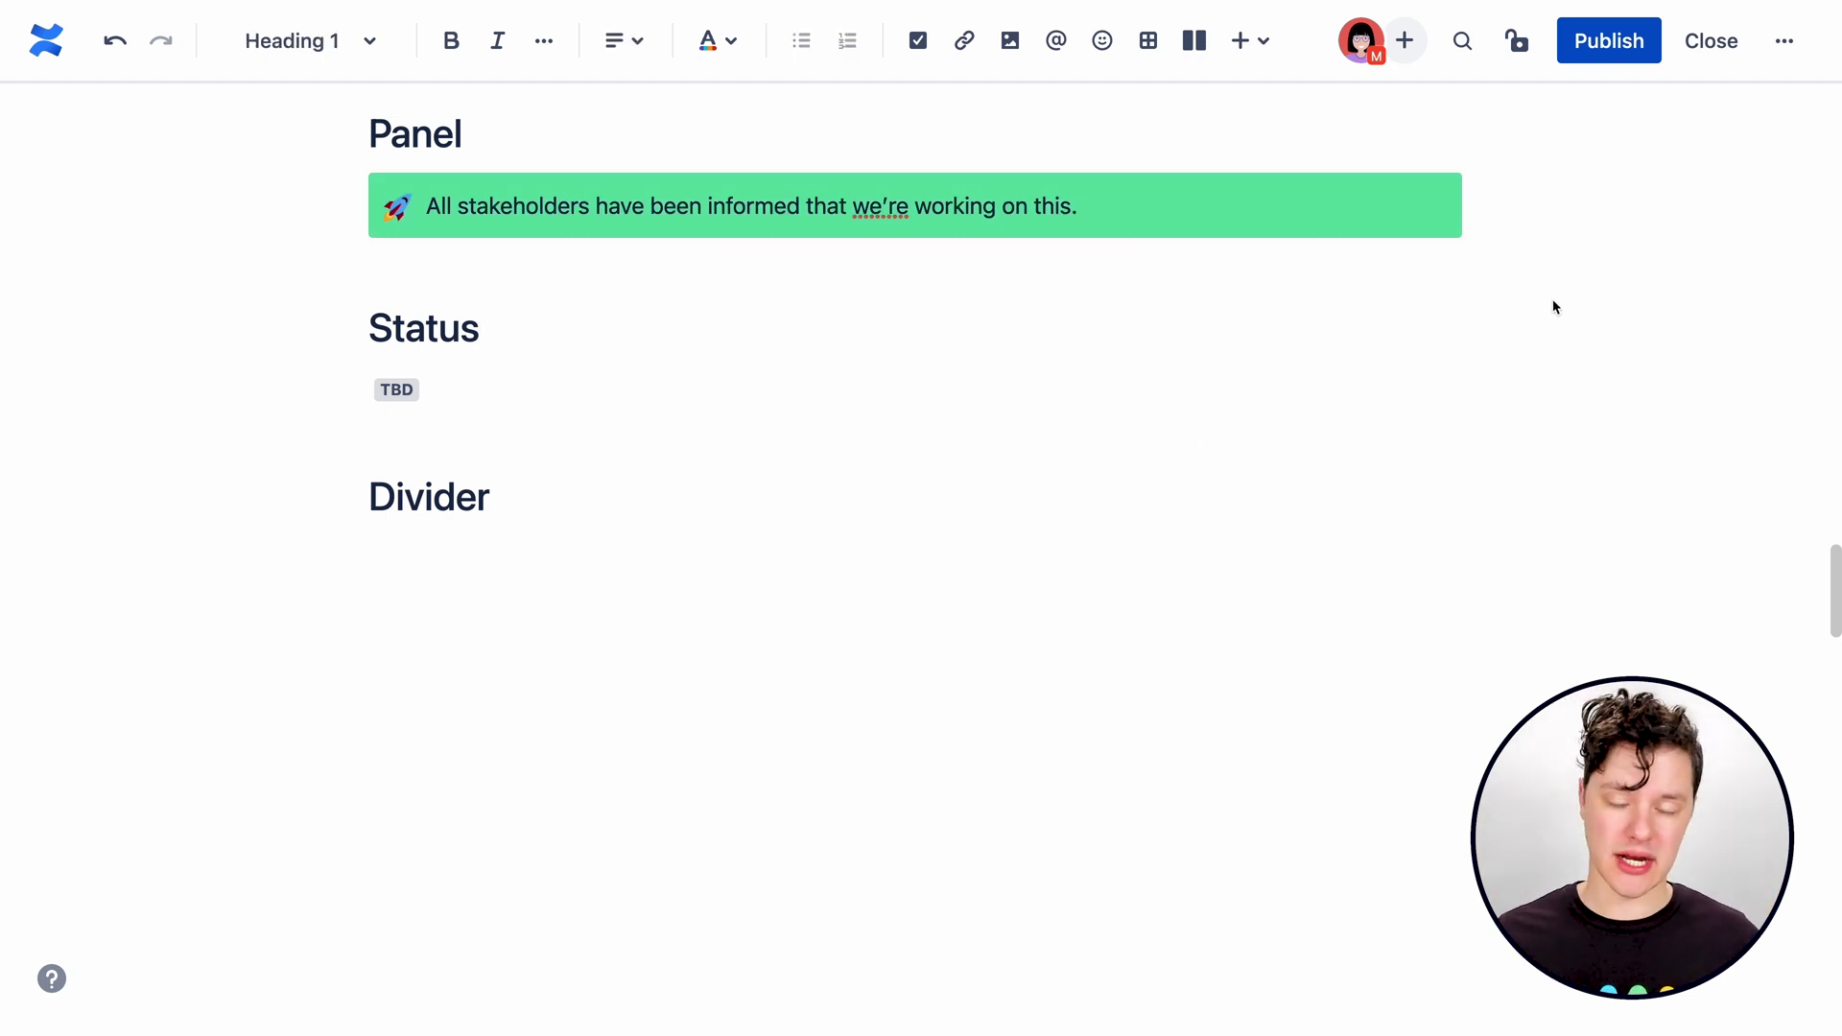
{"action": "left_click", "coordinate": [1322, 428]}
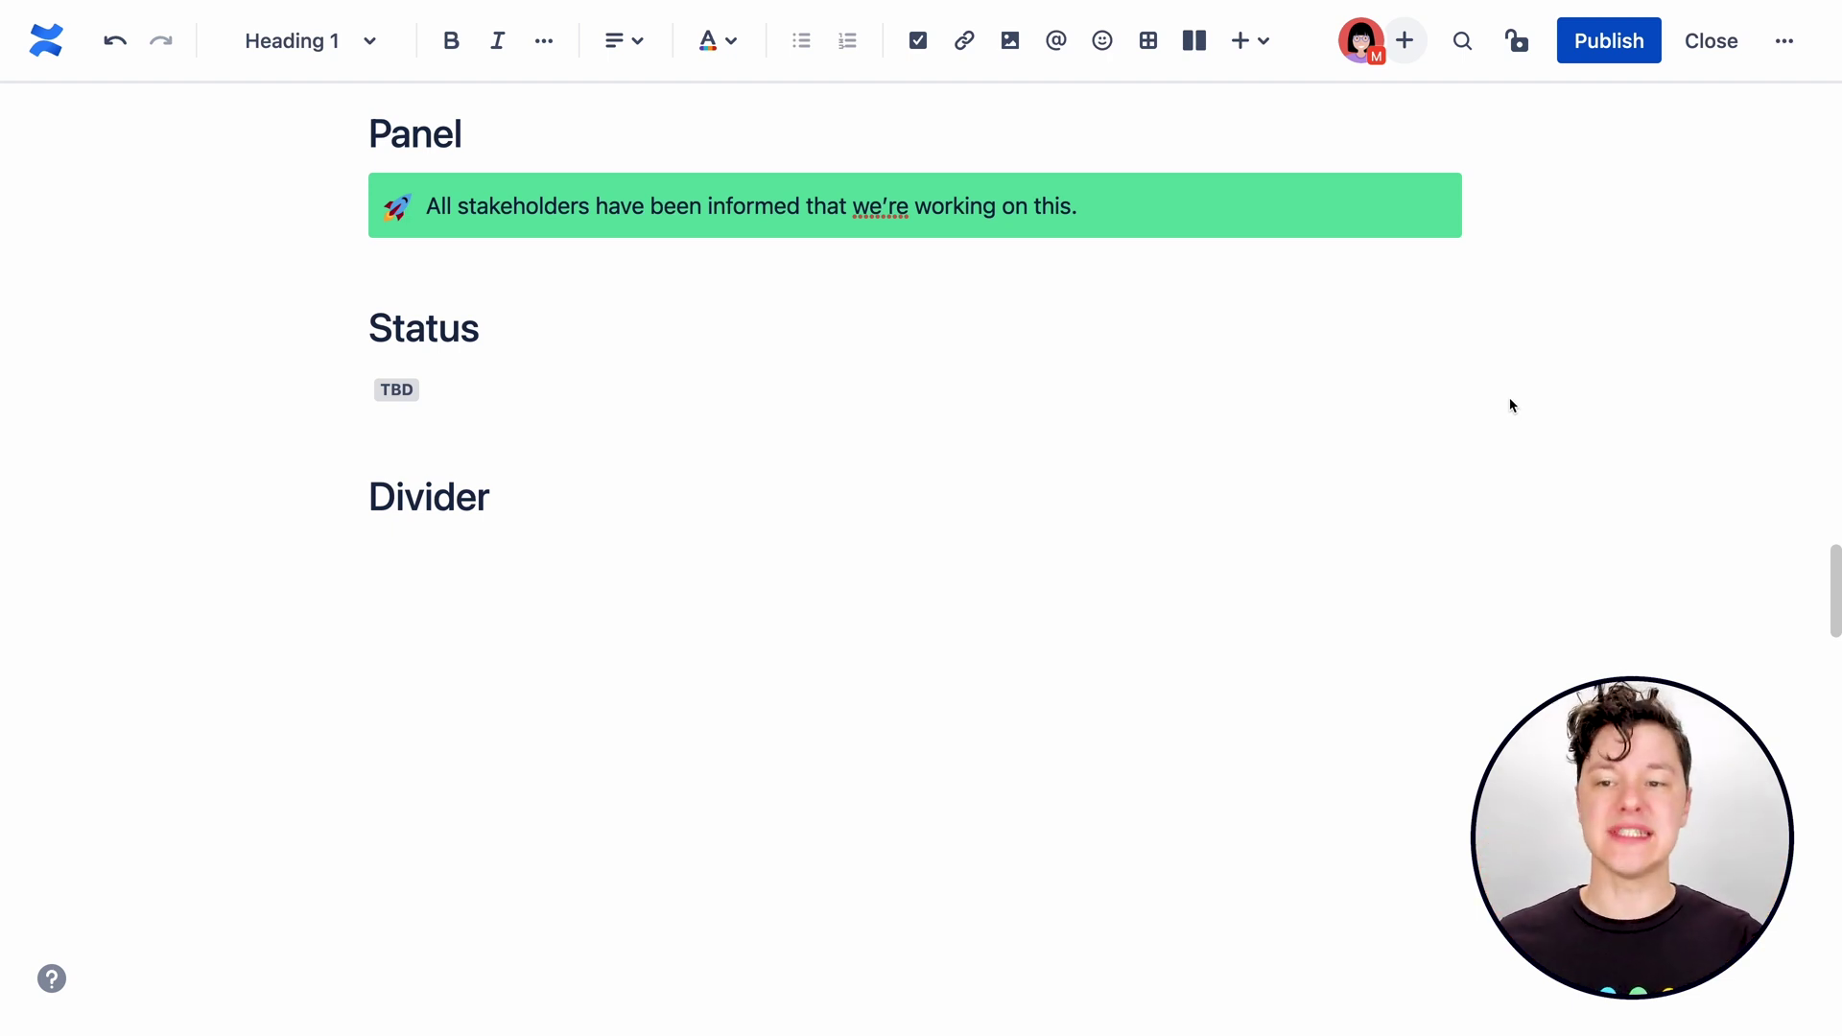
Relabel the grey TBD status as a blue TO DO label.
{"action": "left_click", "coordinate": [396, 390]}
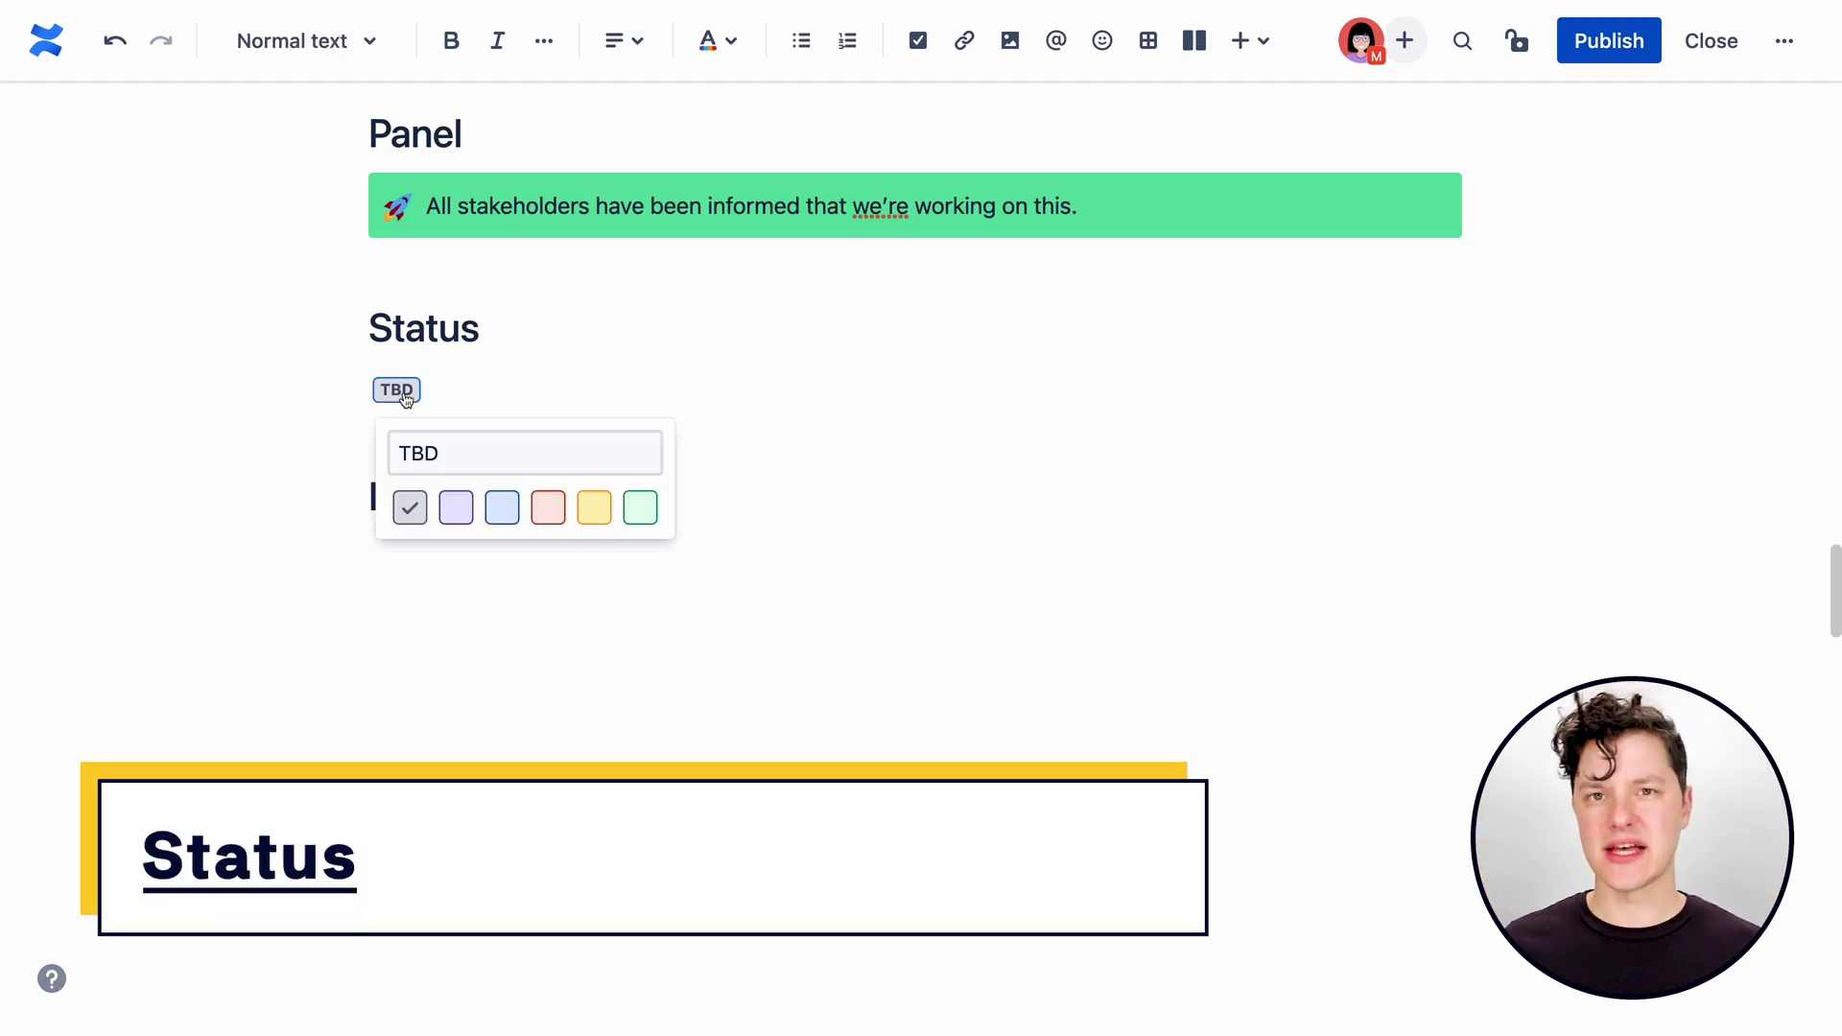
{"action": "double_click", "coordinate": [521, 457]}
{"action": "type", "text": "TO DO"}
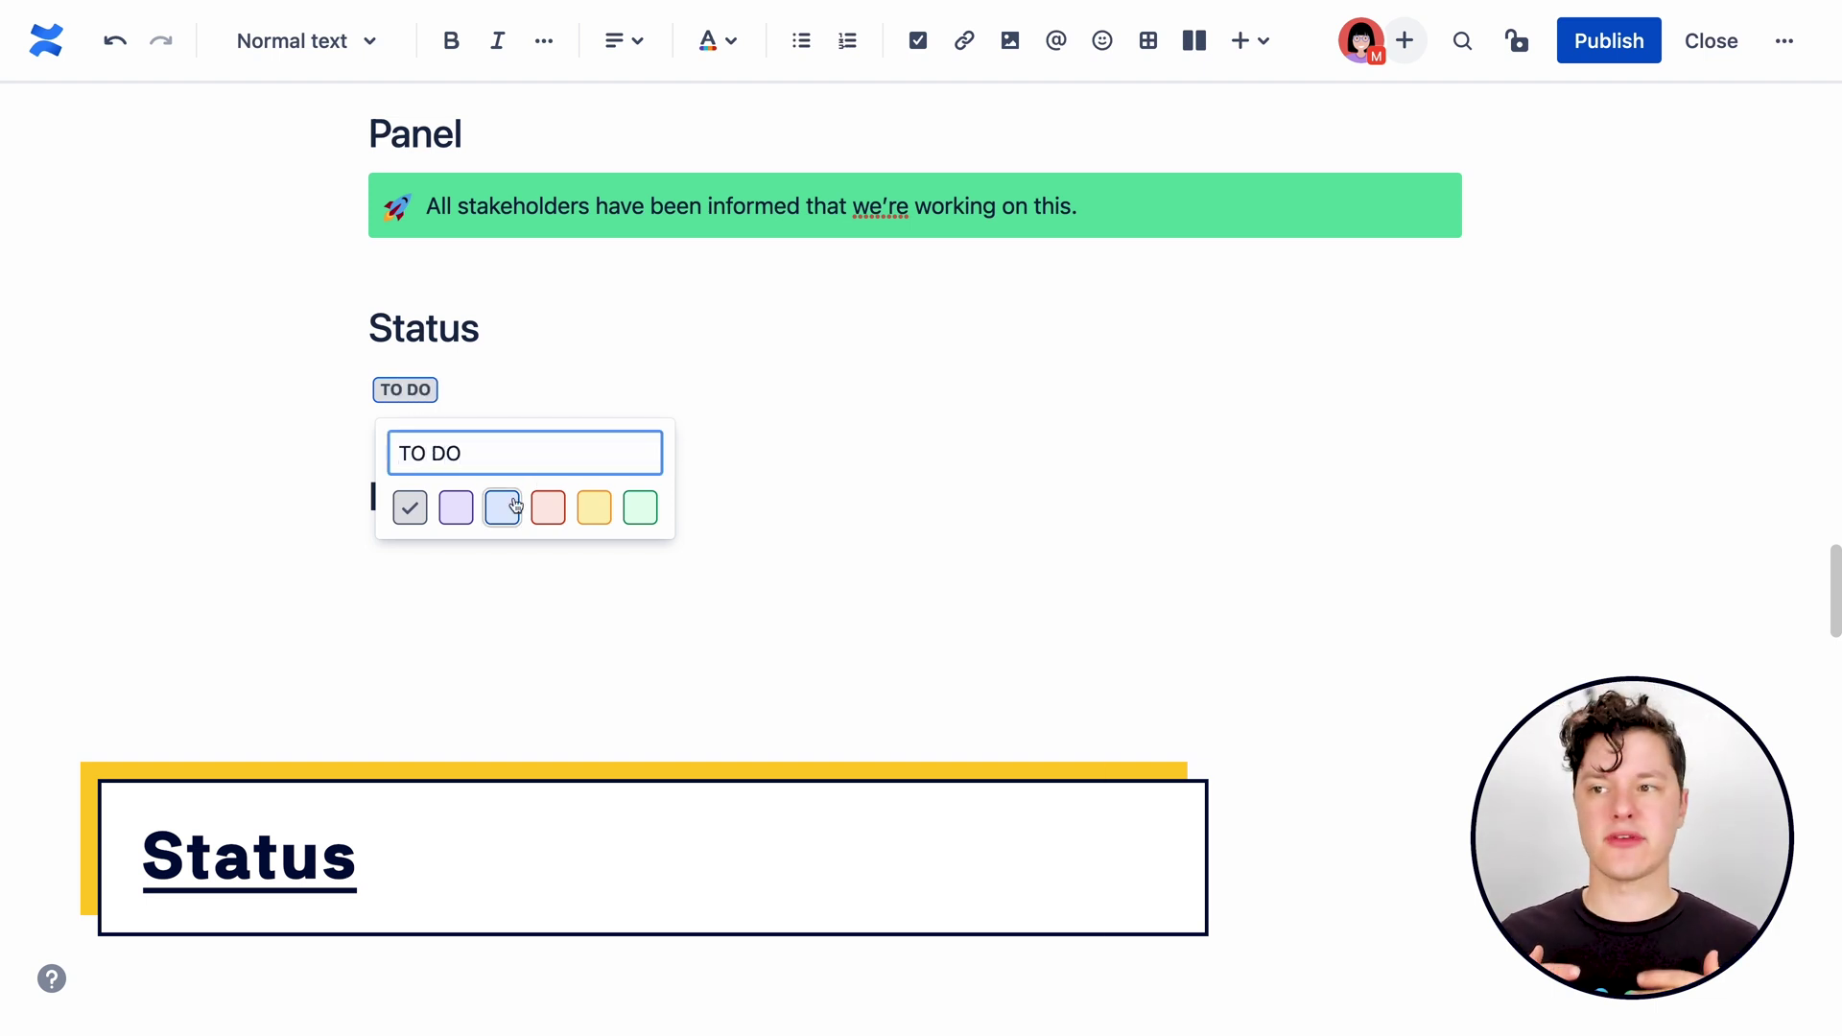
{"action": "left_click", "coordinate": [502, 507]}
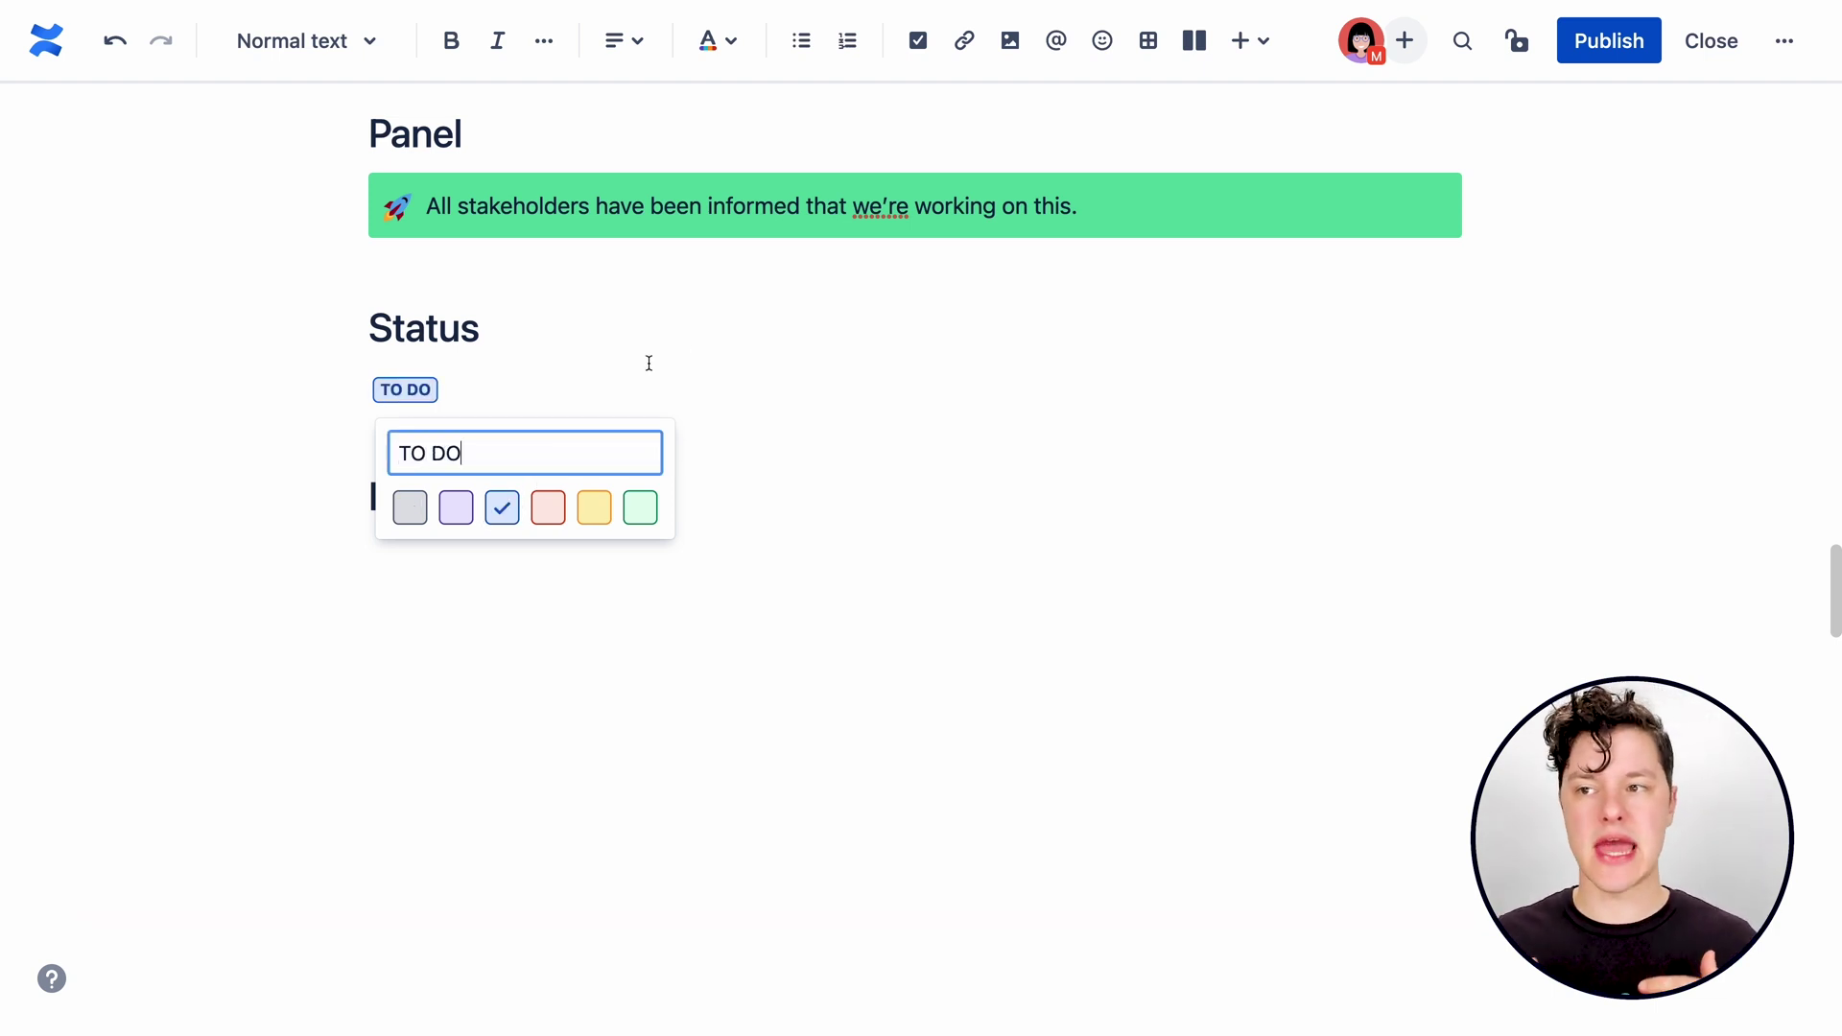
{"action": "left_click", "coordinate": [698, 386]}
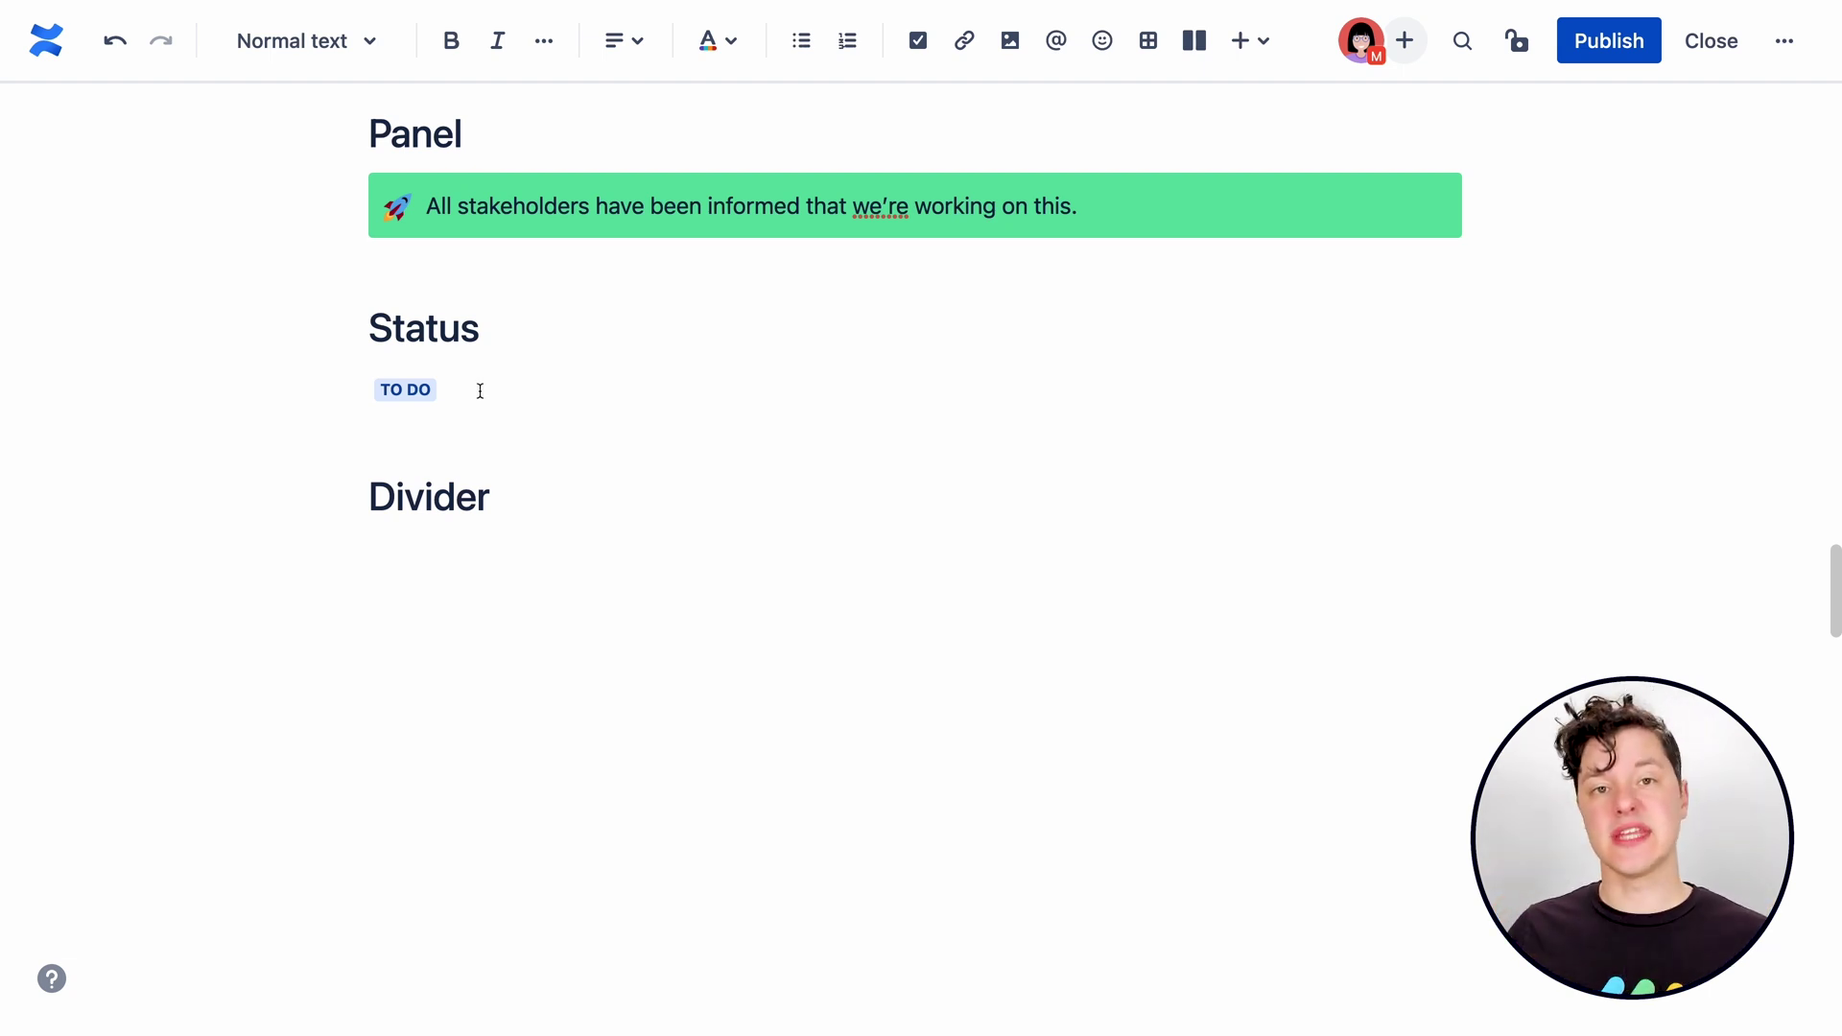
Change the TO DO status label to a green DONE label.
{"action": "left_click", "coordinate": [422, 392]}
{"action": "left_click", "coordinate": [464, 451]}
{"action": "type", "text": "DONE"}
{"action": "left_click", "coordinate": [640, 507]}
{"action": "left_click", "coordinate": [1641, 428]}
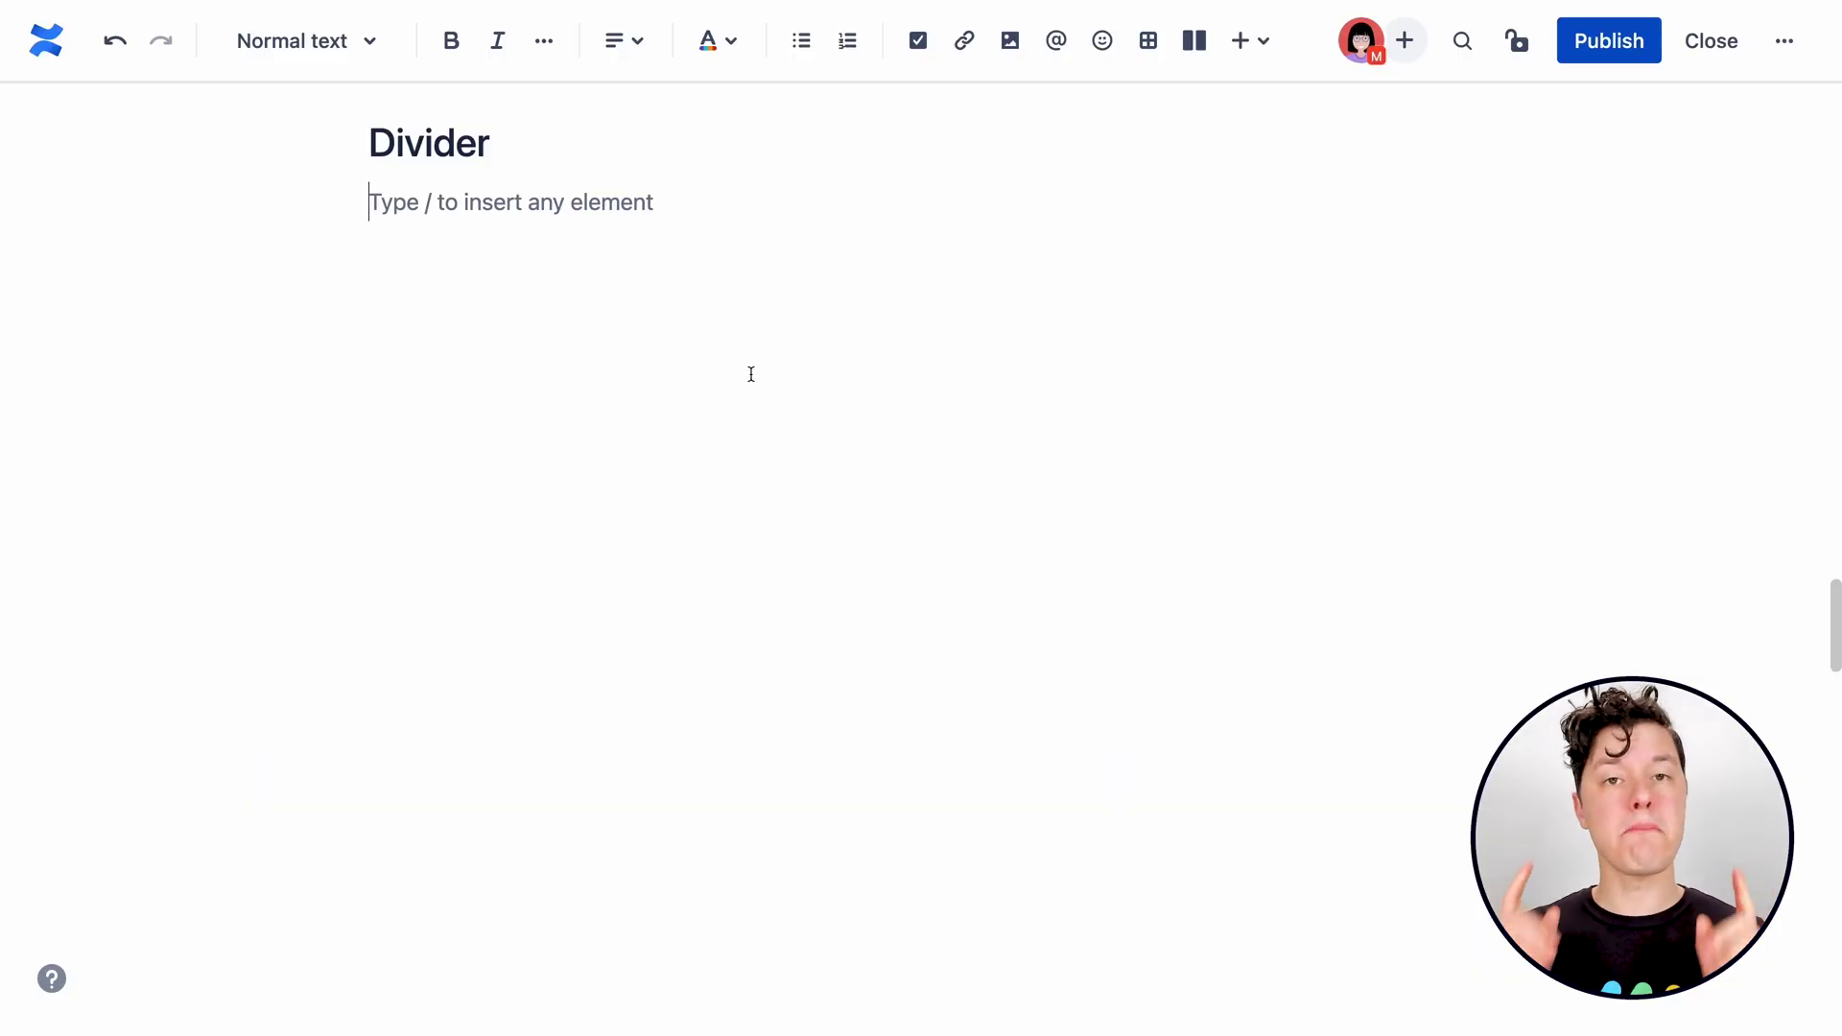
Insert a Divider line beneath the Divider heading via the /di command.
{"action": "type", "text": "/"}
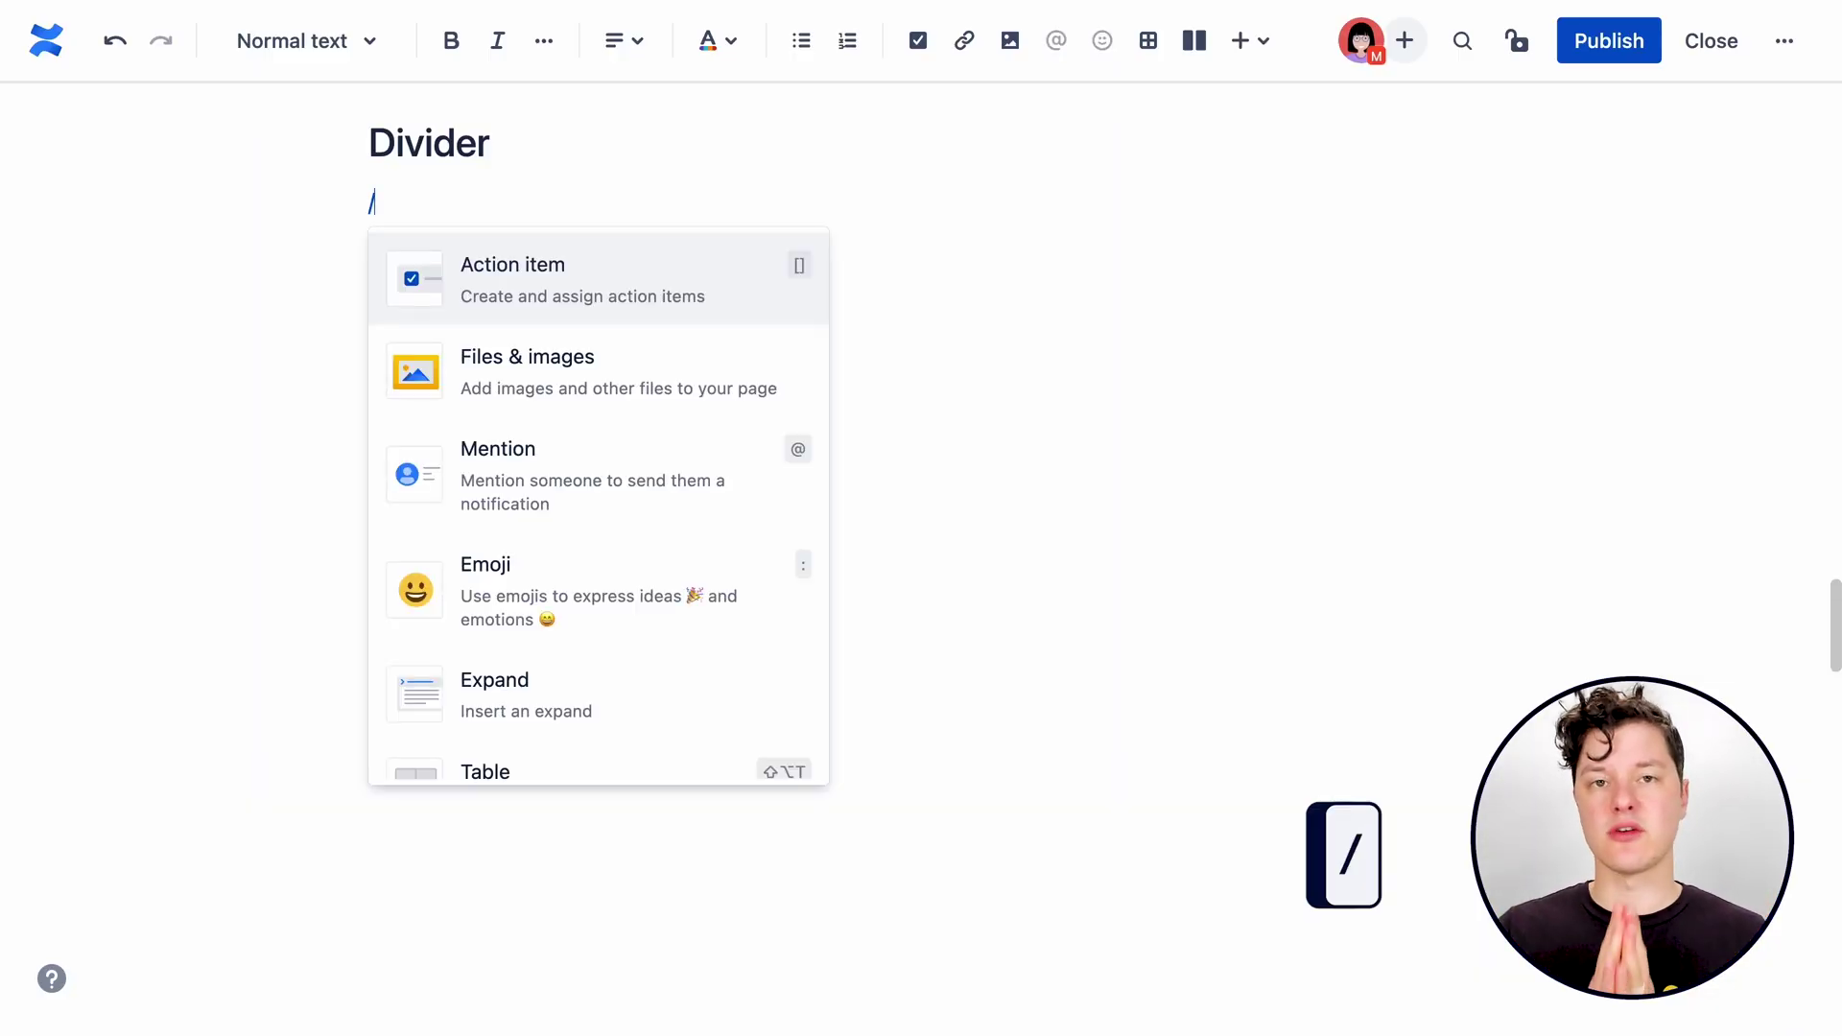
{"action": "type", "text": "di"}
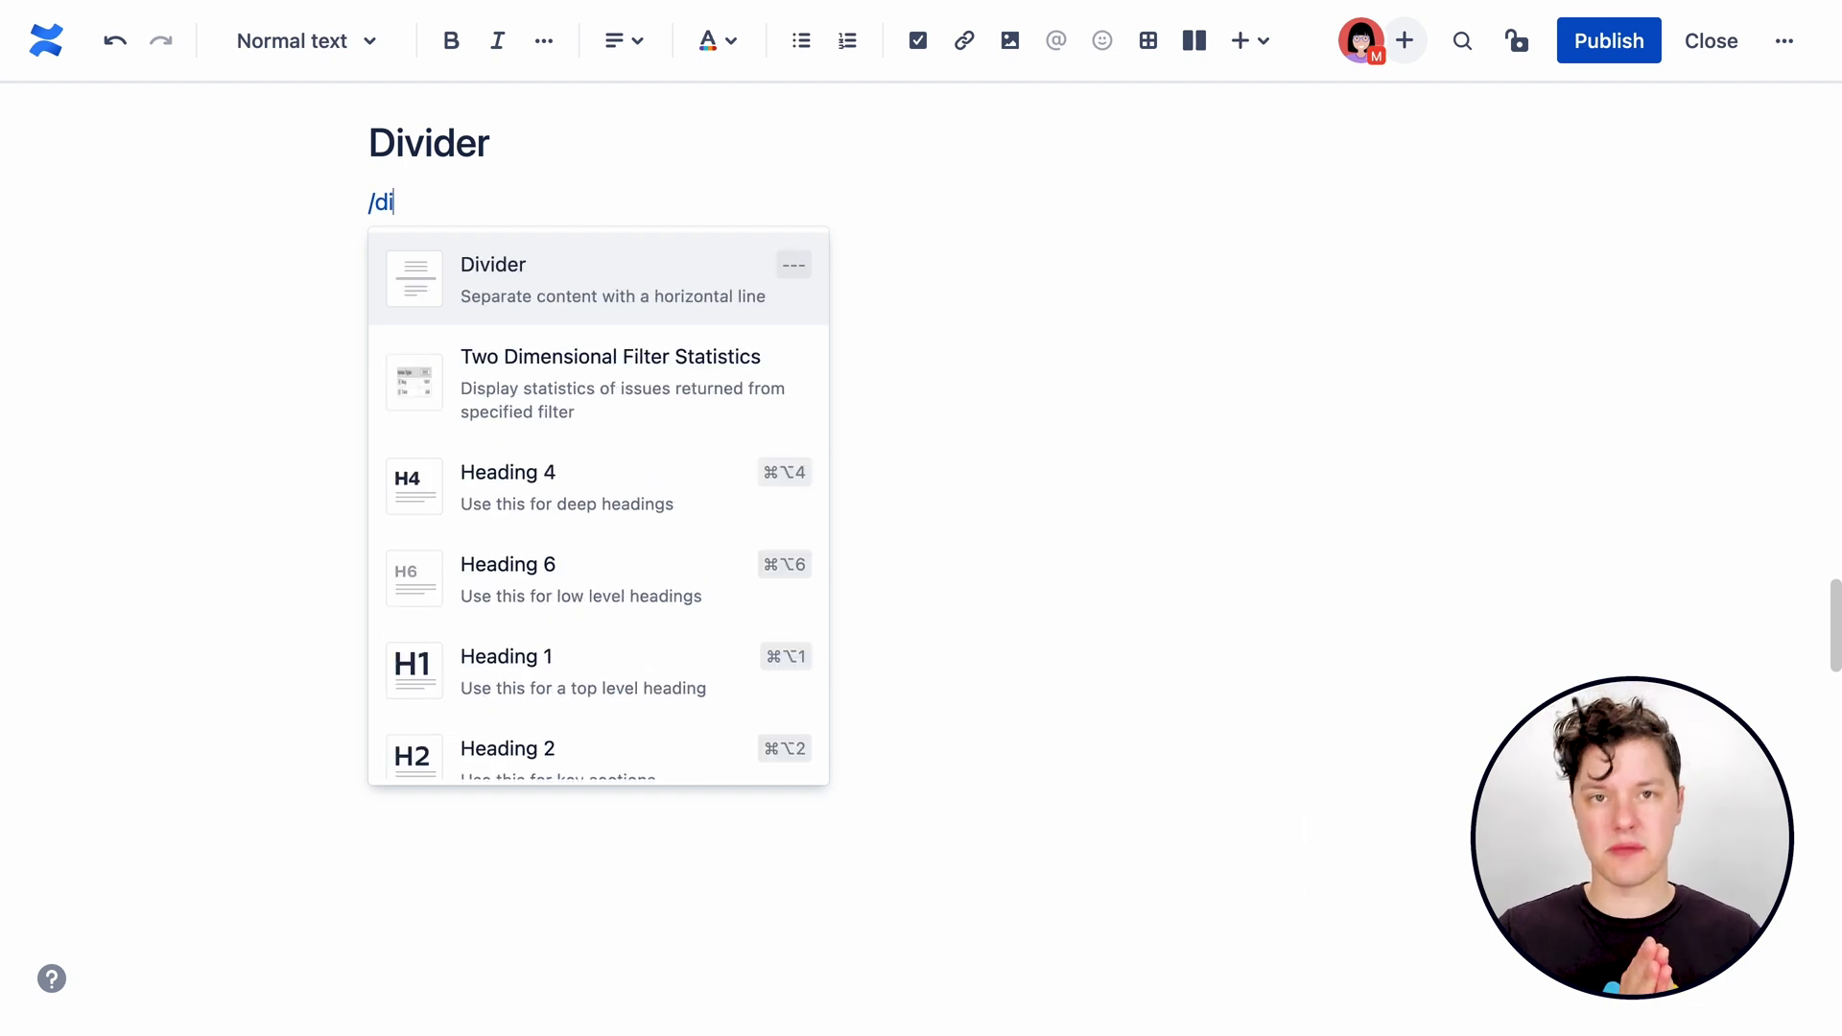
{"action": "left_click", "coordinate": [612, 281]}
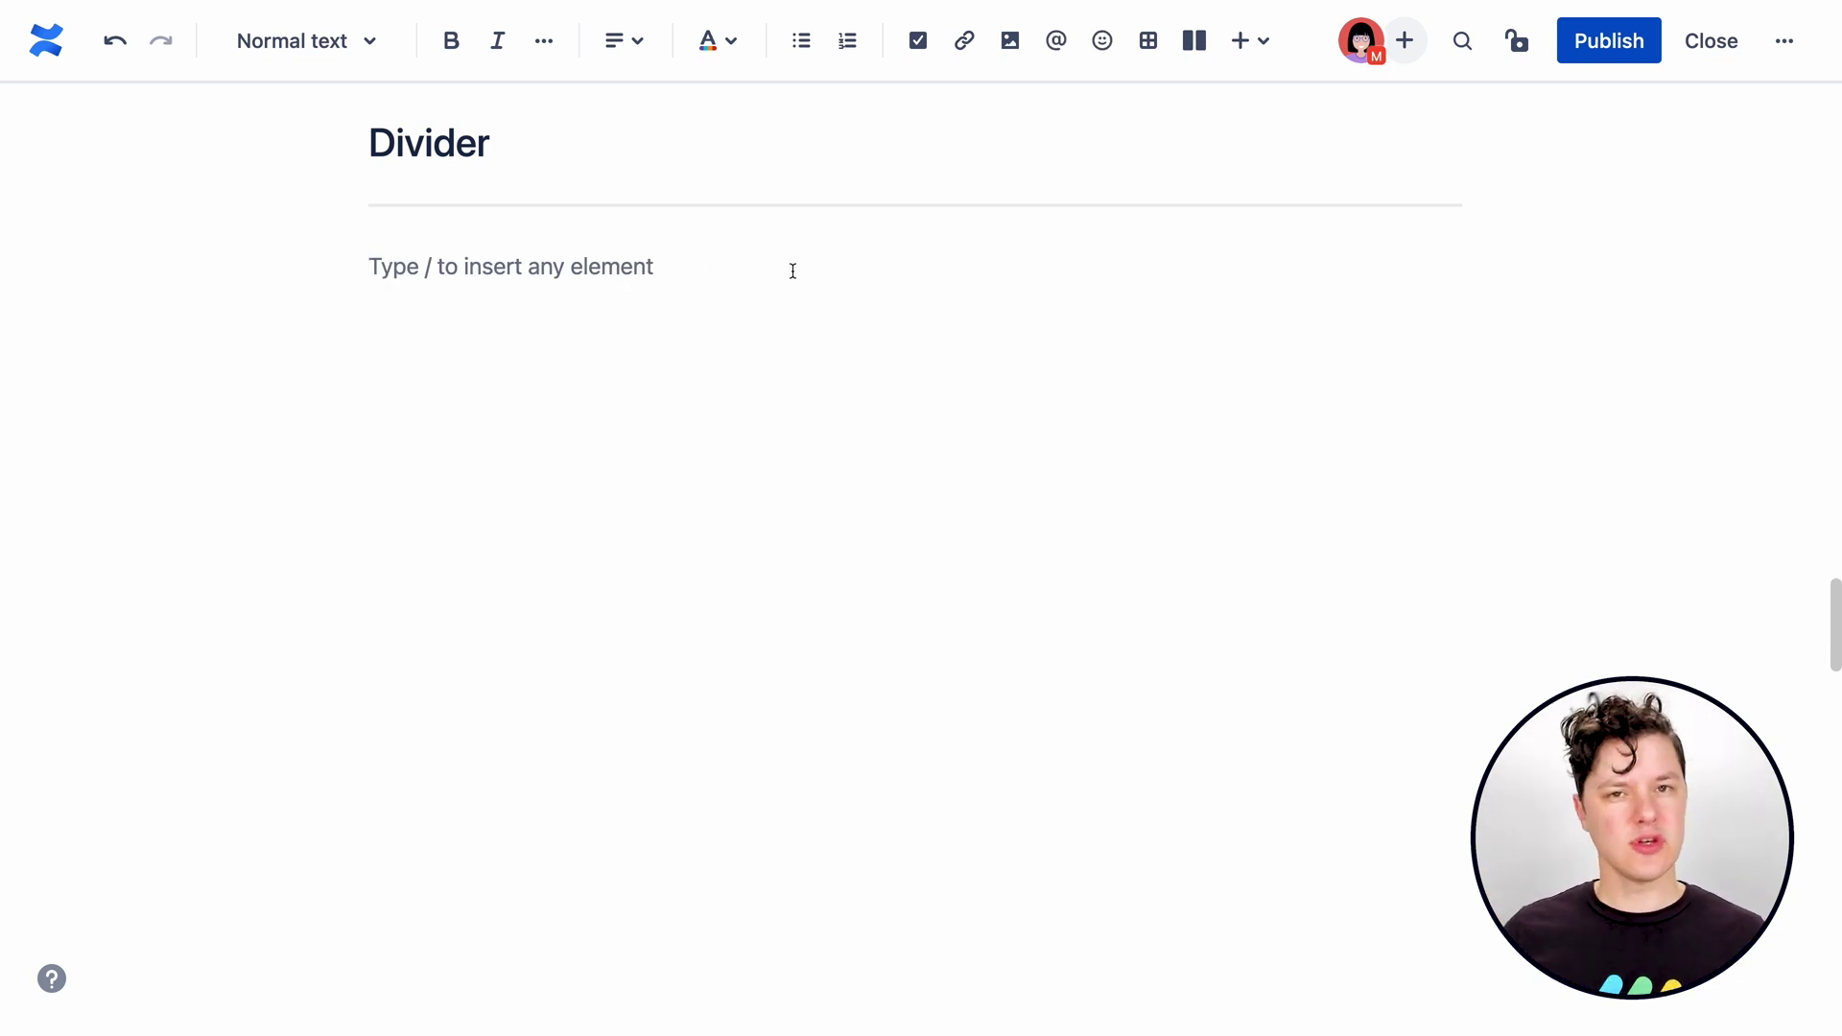
Show the + Insert menu and browse elements like Code snippet, Info panel, Decision and Divider.
{"action": "left_click", "coordinate": [1260, 46]}
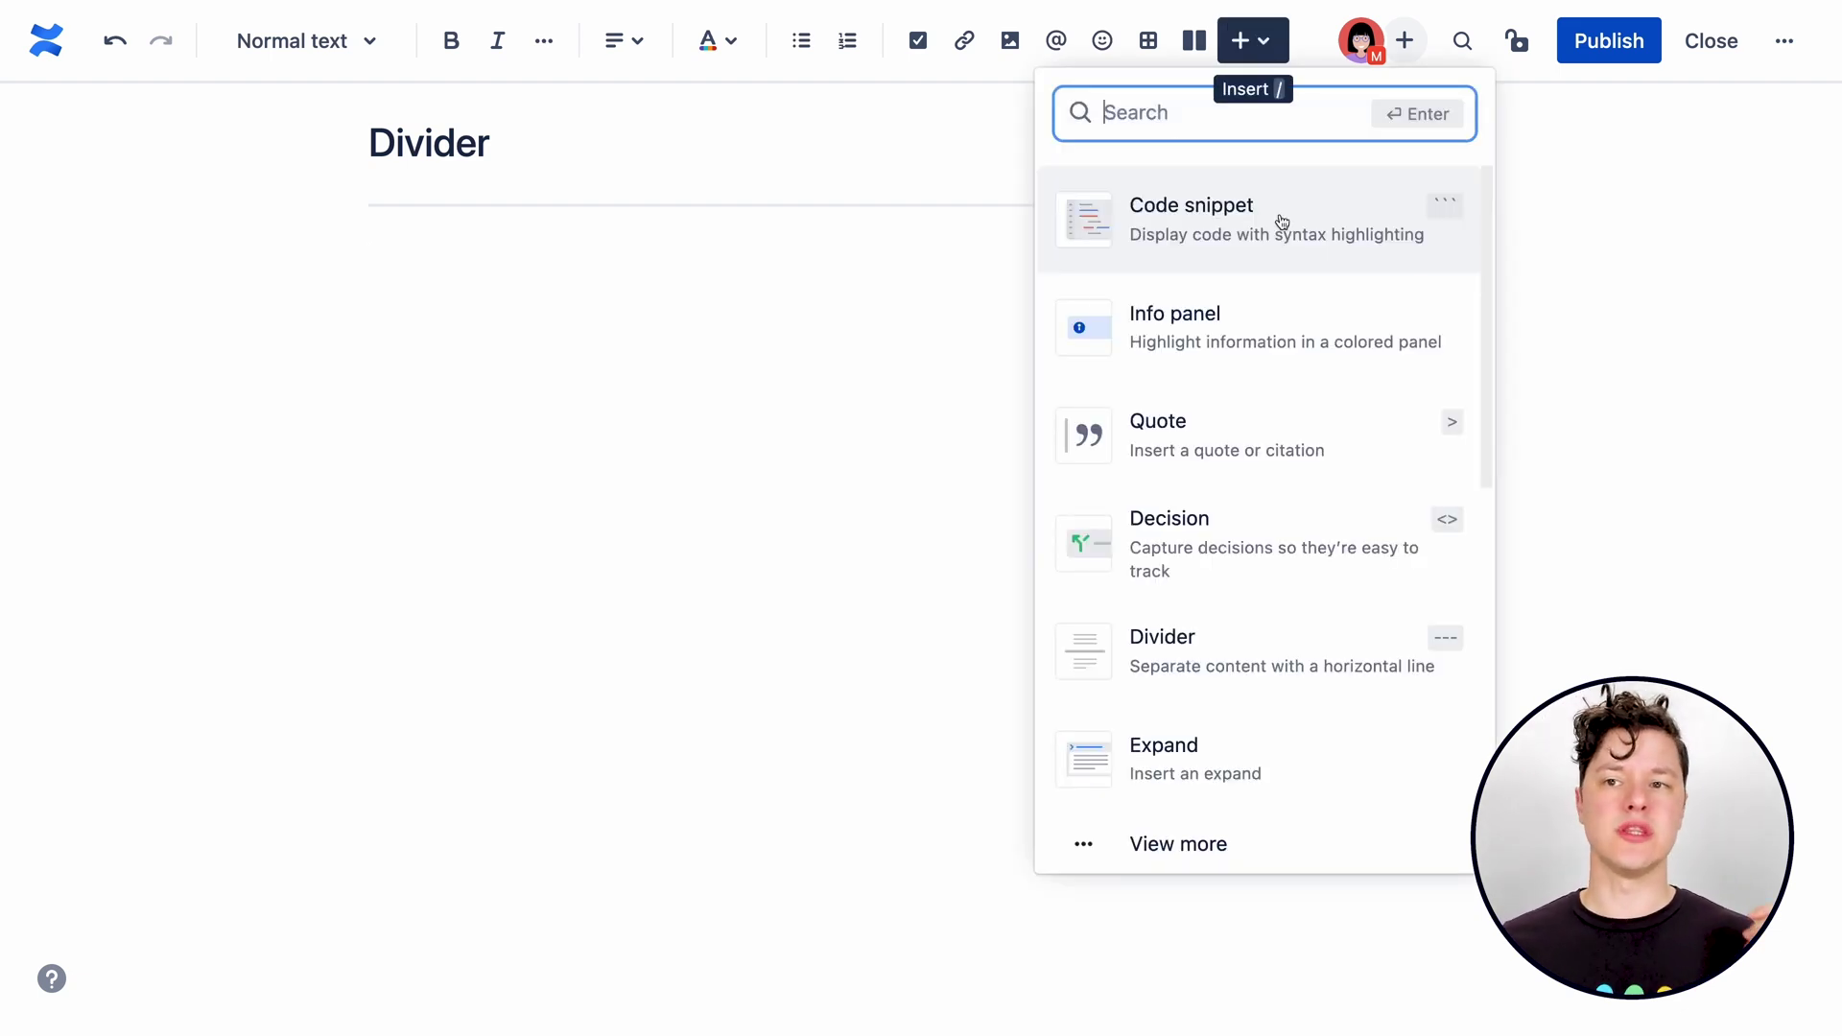
{"action": "scroll", "coordinate": [1297, 518], "scroll_direction": "down", "scroll_amount": 1}
{"action": "scroll", "coordinate": [1297, 519], "scroll_direction": "down", "scroll_amount": 8}
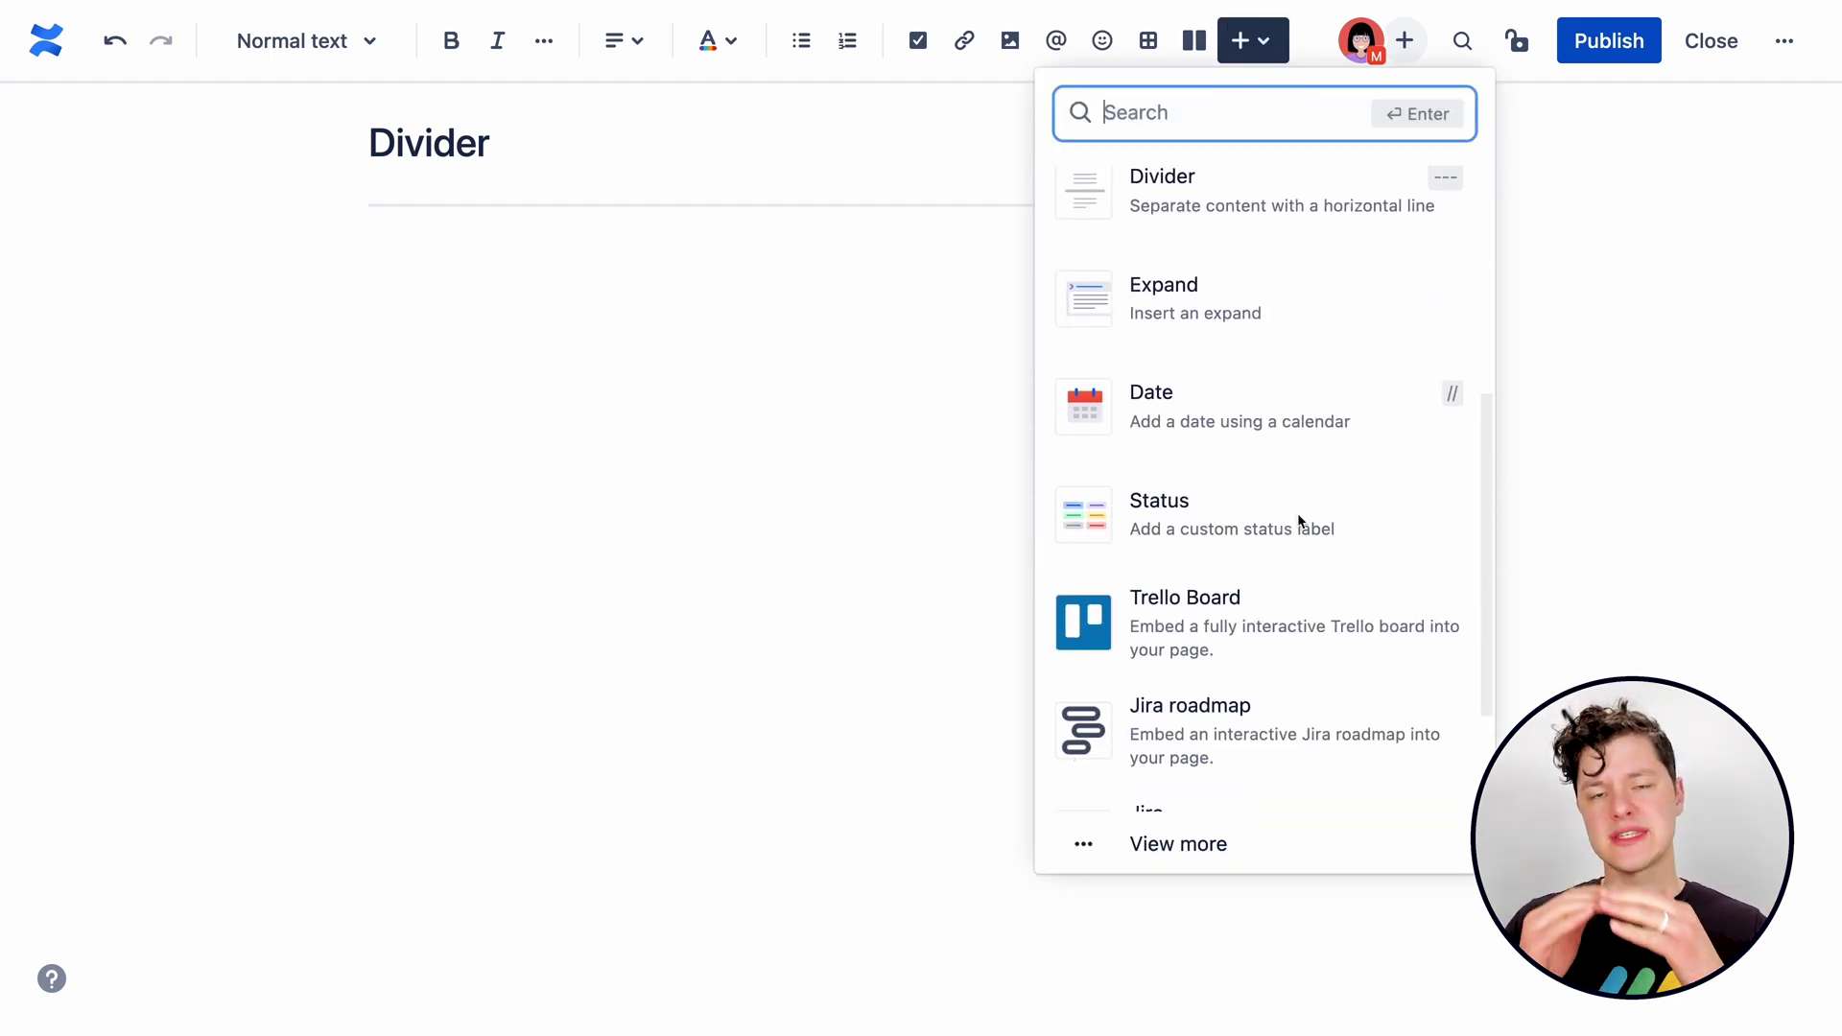
{"action": "scroll", "coordinate": [1298, 518], "scroll_direction": "up", "scroll_amount": 9}
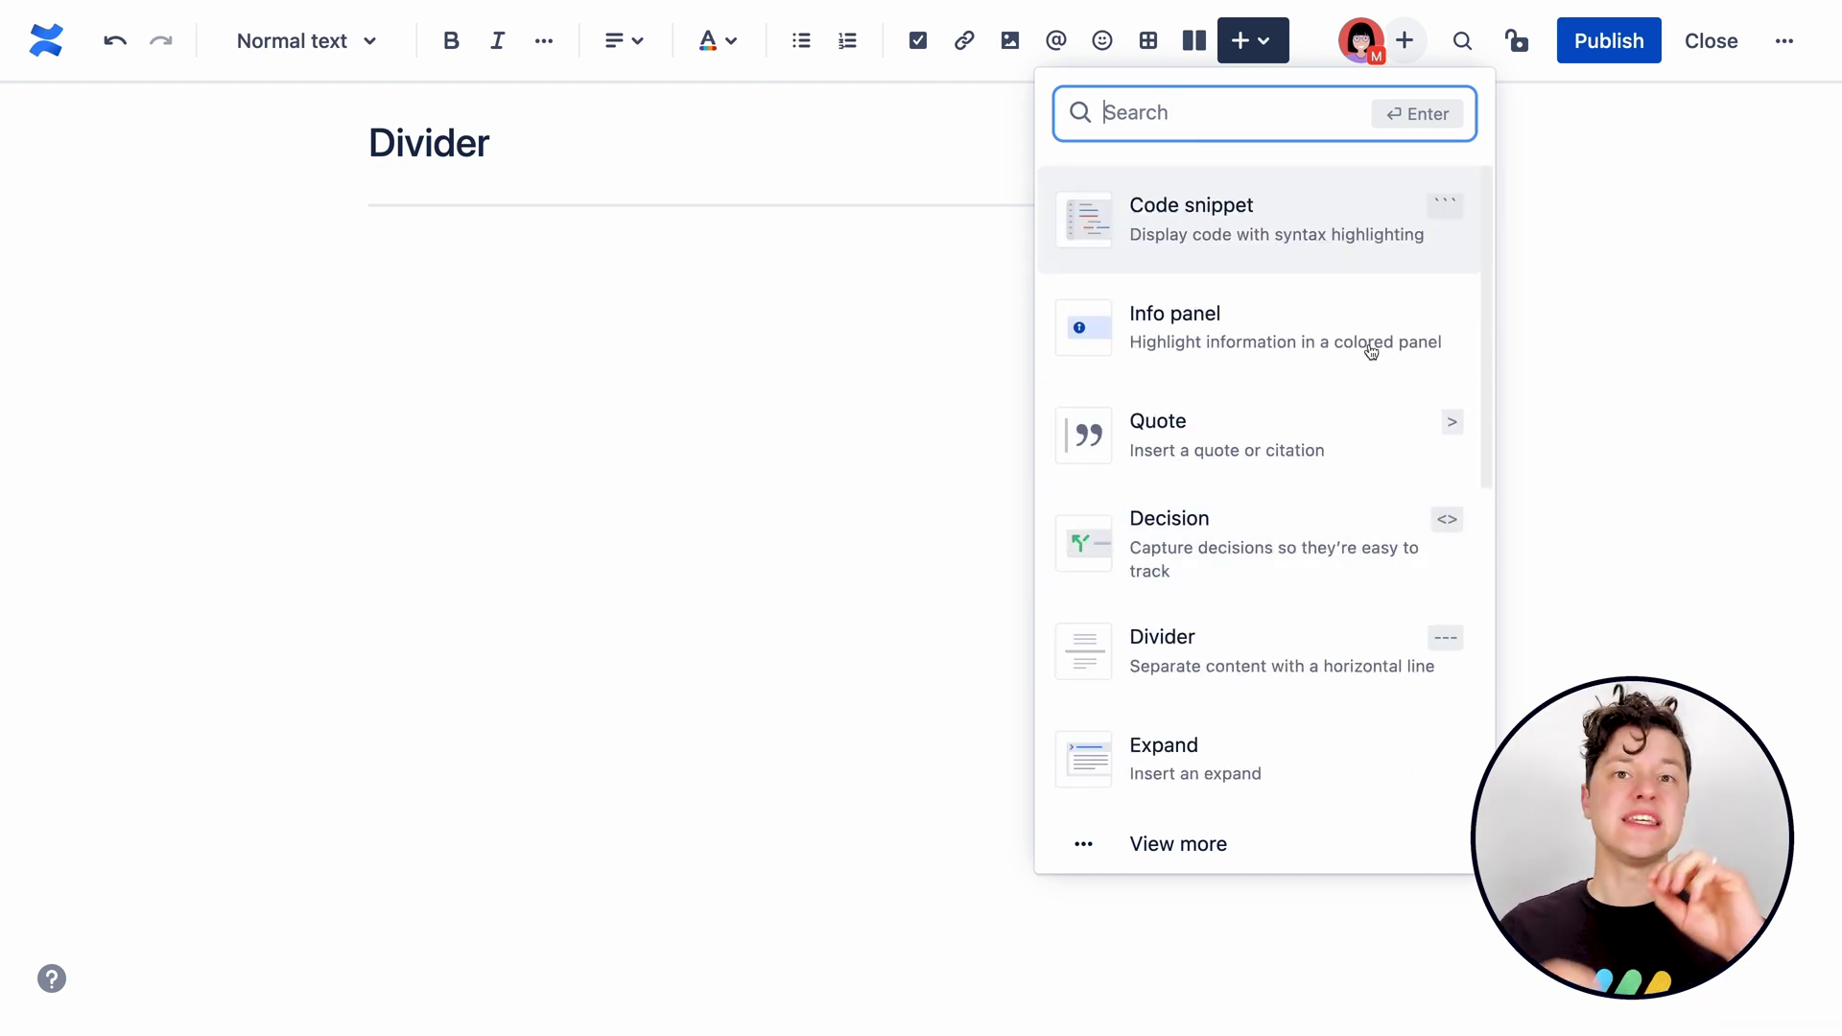
Bring up the full Browse dialog via View more and scroll through its Formatting, Media and Development elements.
{"action": "left_click", "coordinate": [1238, 846]}
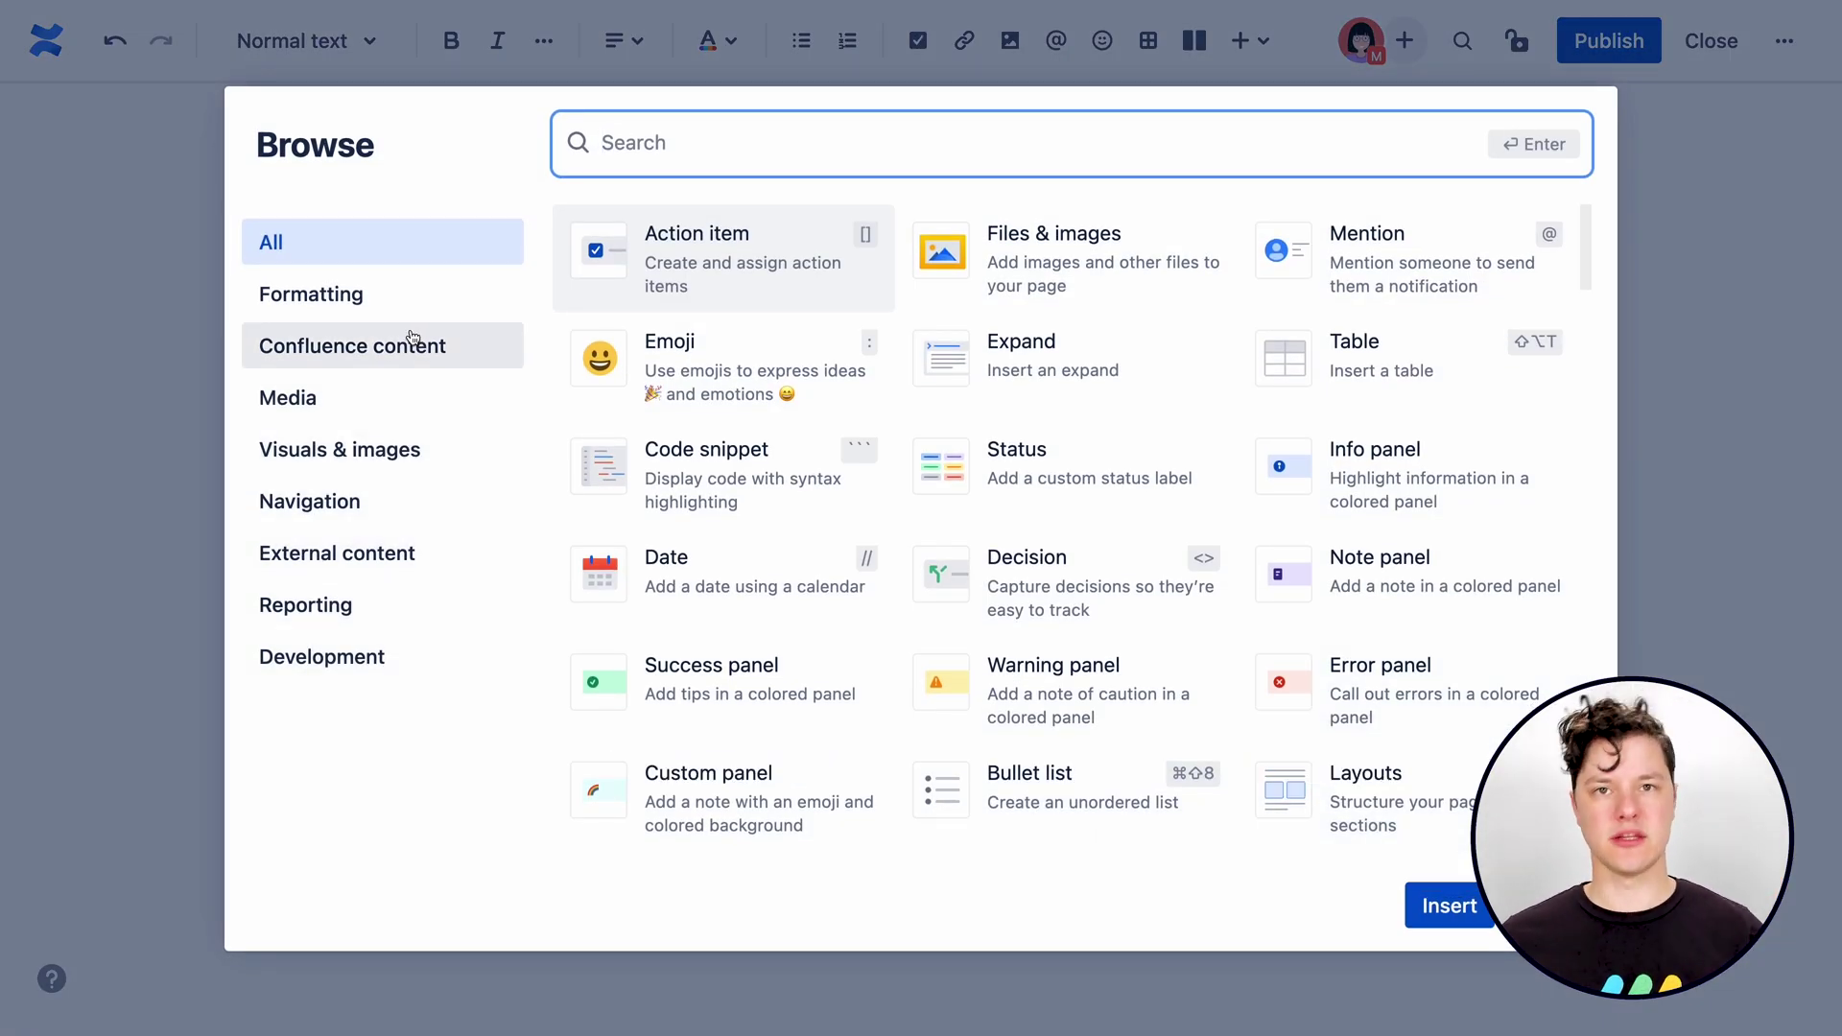
{"action": "scroll", "coordinate": [631, 503], "scroll_direction": "down", "scroll_amount": 2}
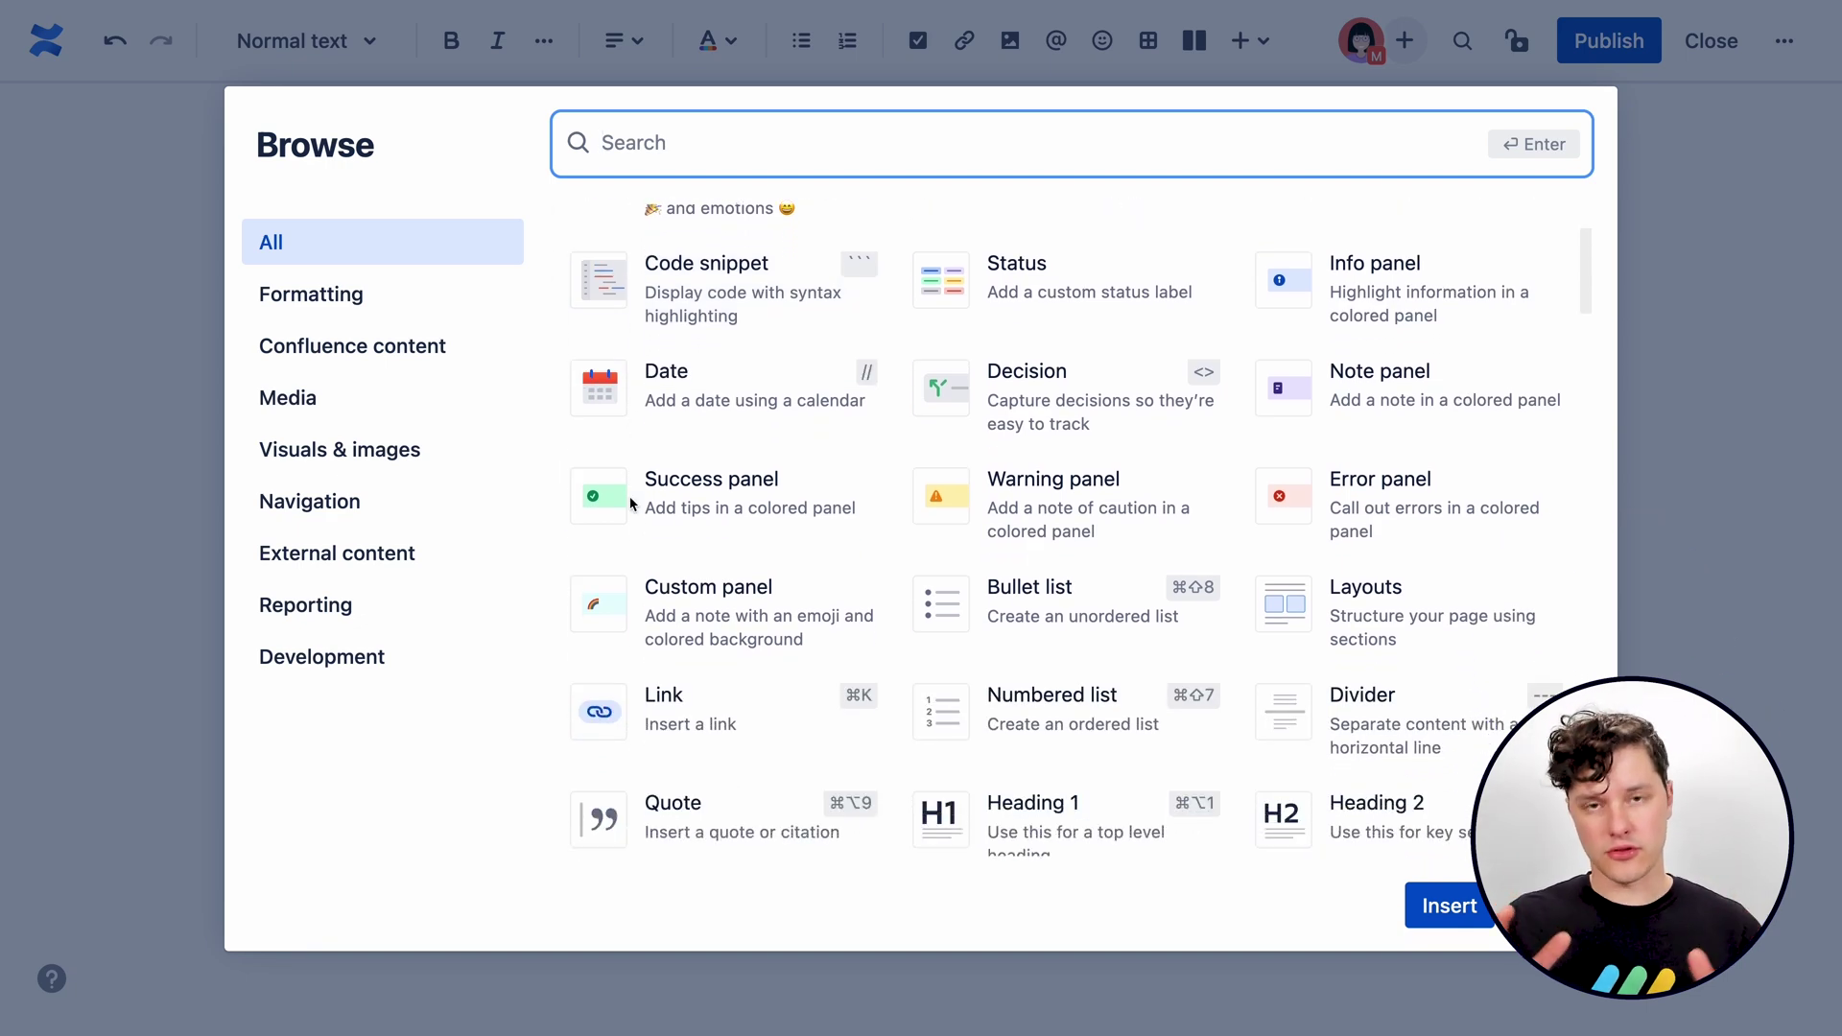
{"action": "scroll", "coordinate": [631, 503], "scroll_direction": "down", "scroll_amount": 6}
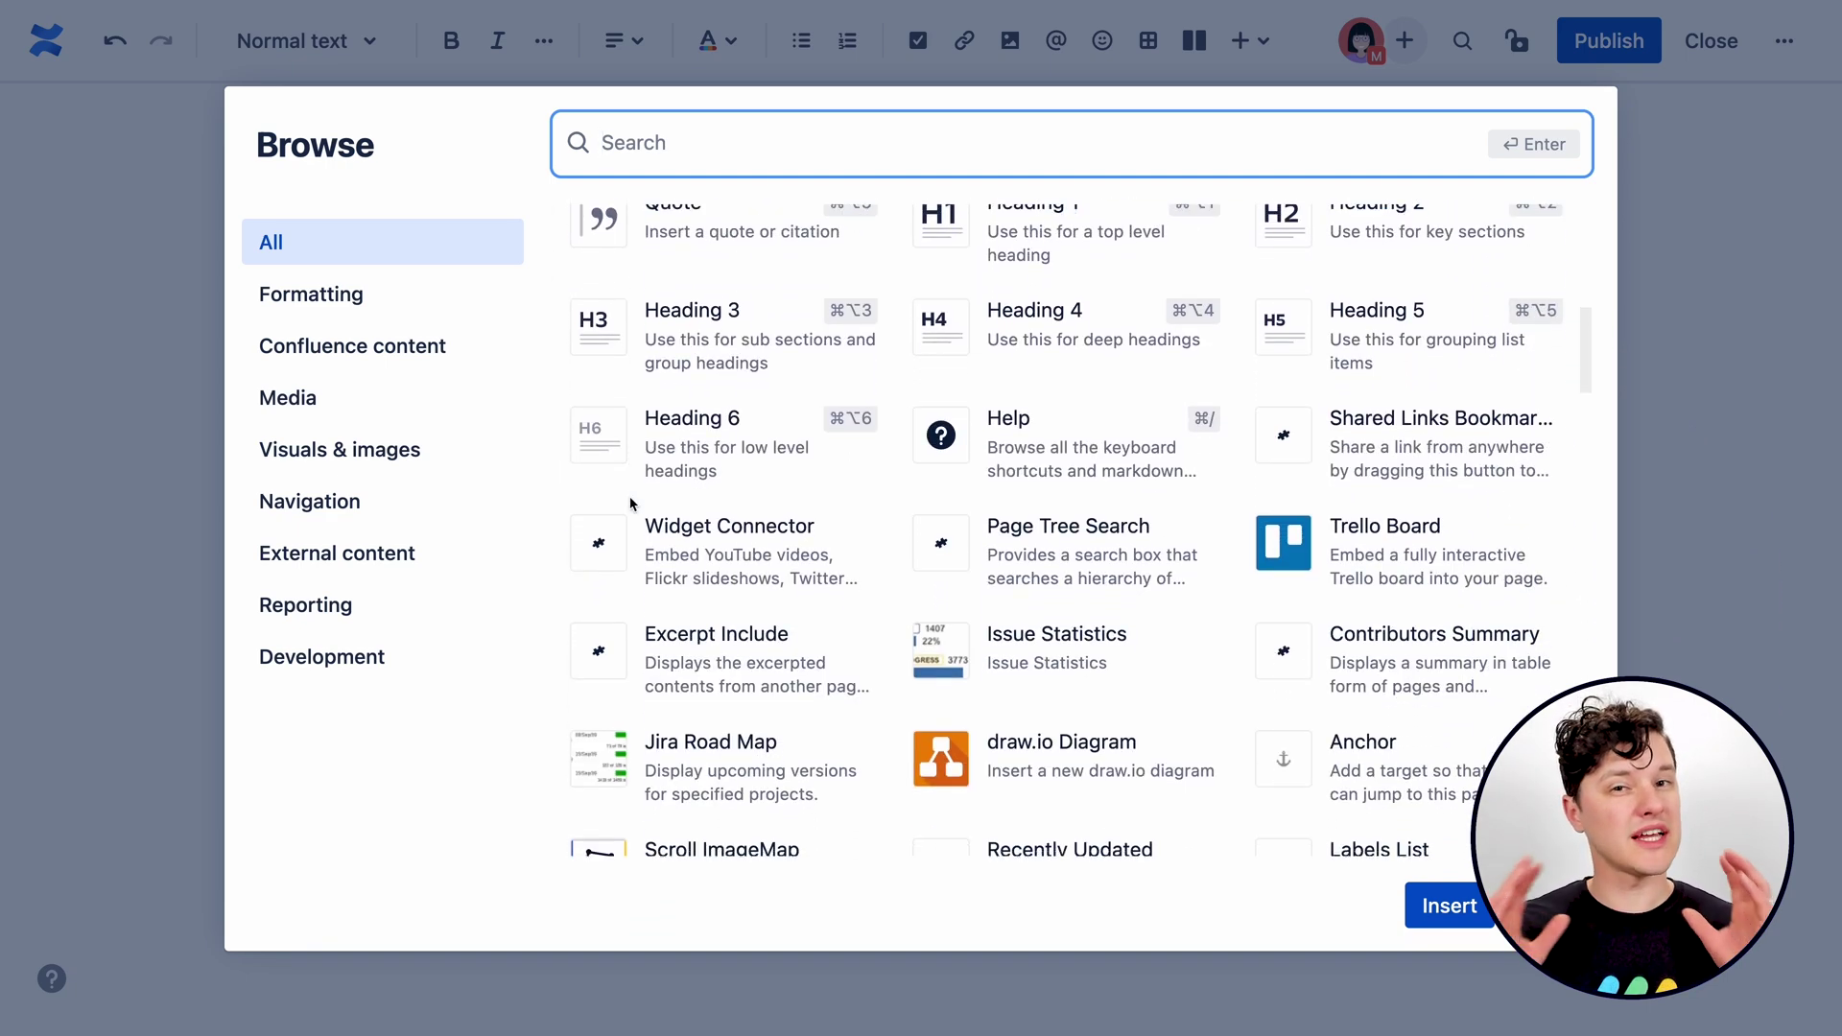
{"action": "scroll", "coordinate": [630, 503], "scroll_direction": "down", "scroll_amount": 7}
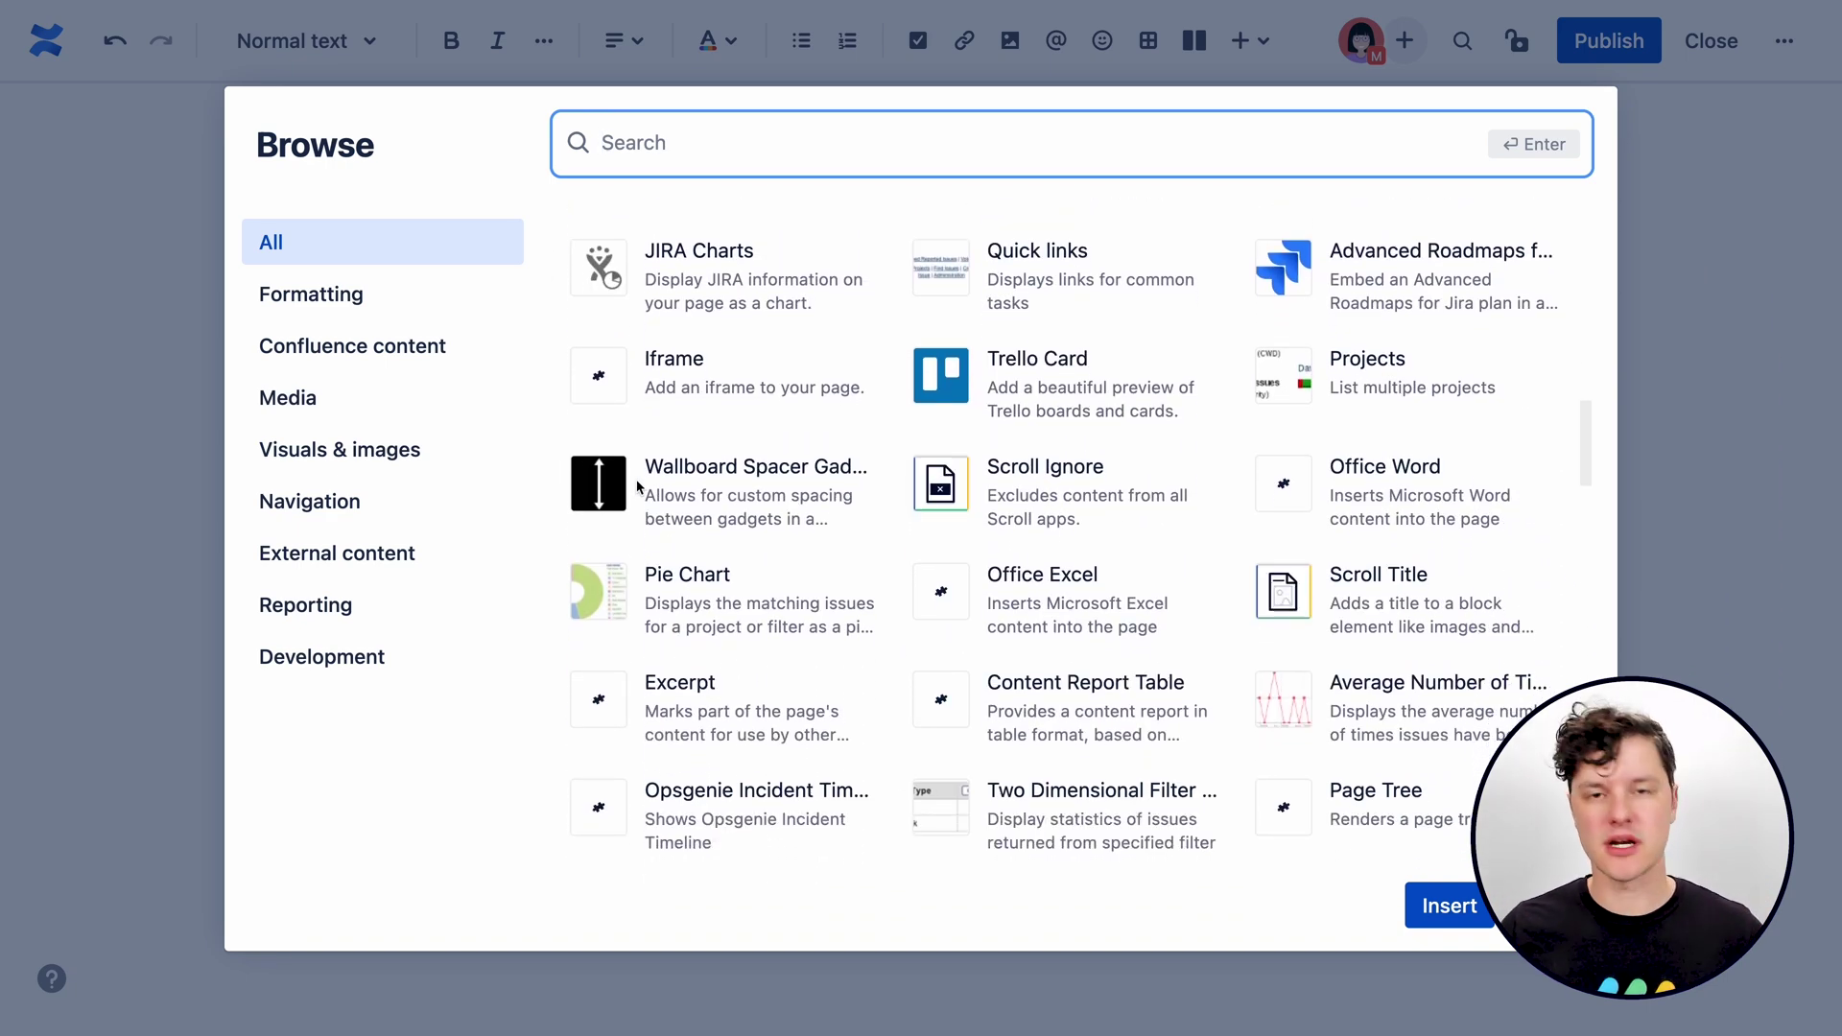
{"action": "scroll", "coordinate": [638, 487], "scroll_direction": "down", "scroll_amount": 7}
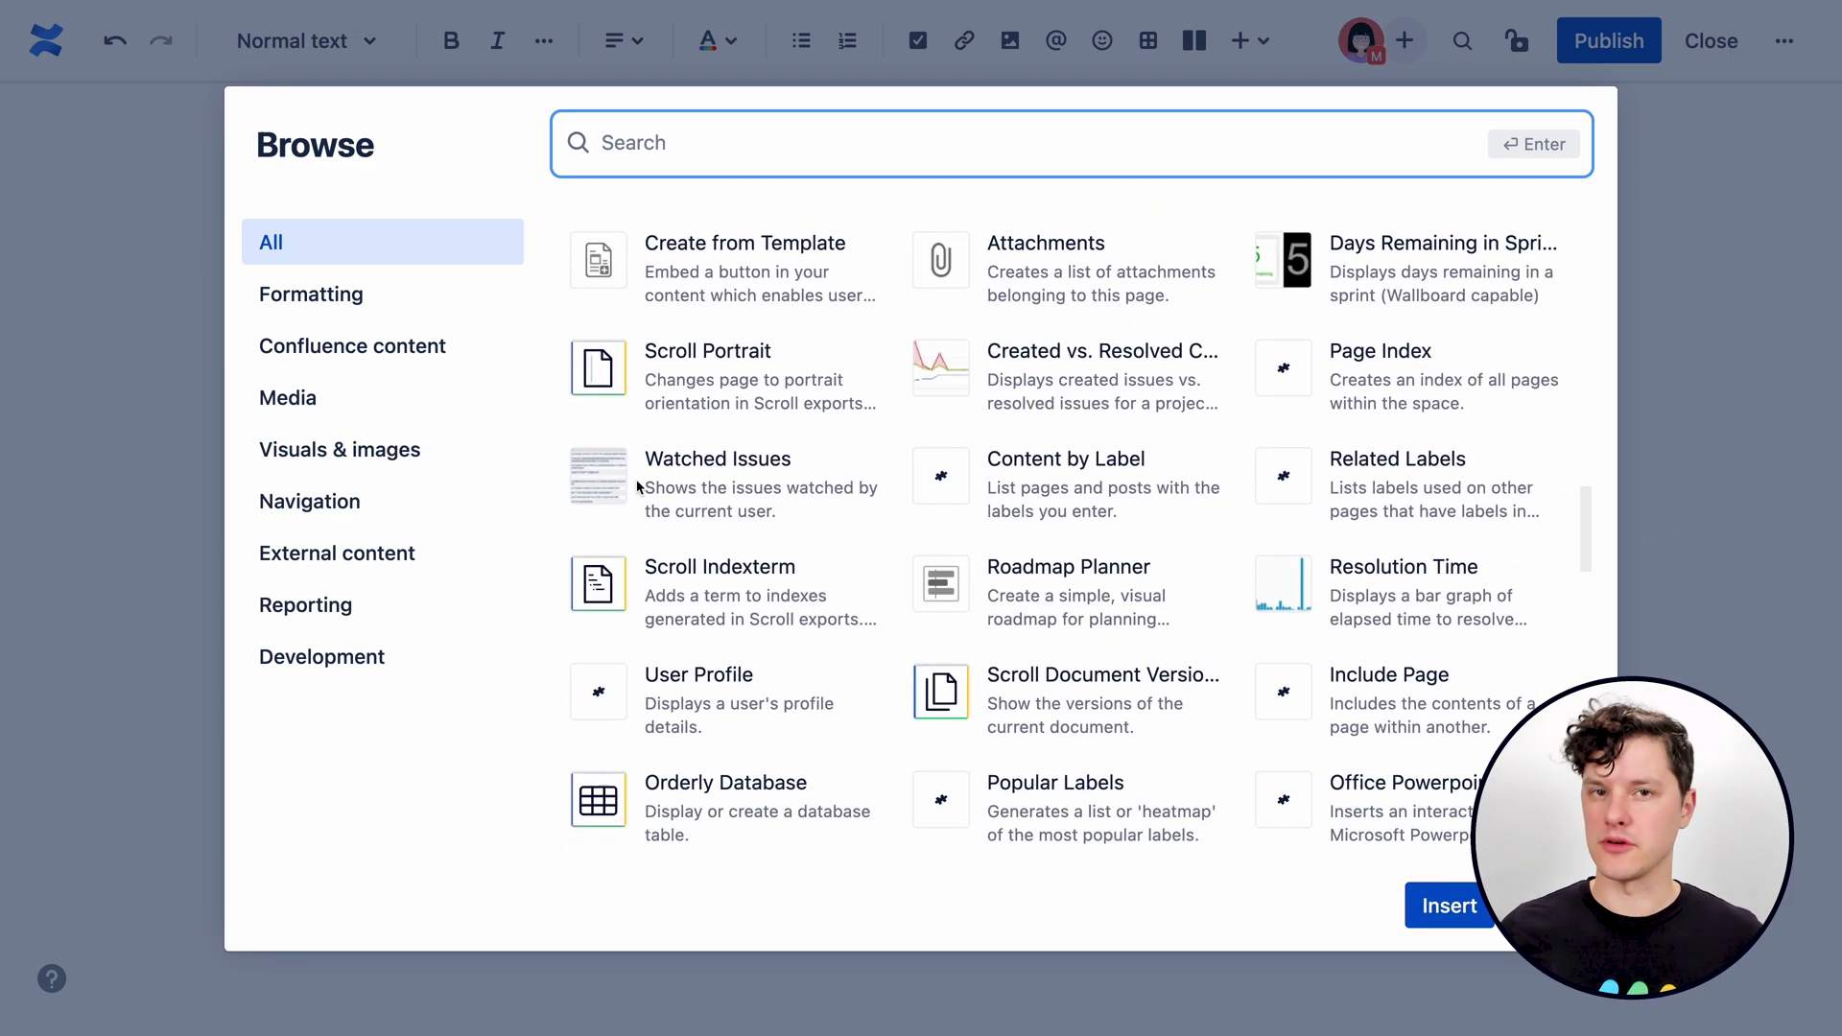